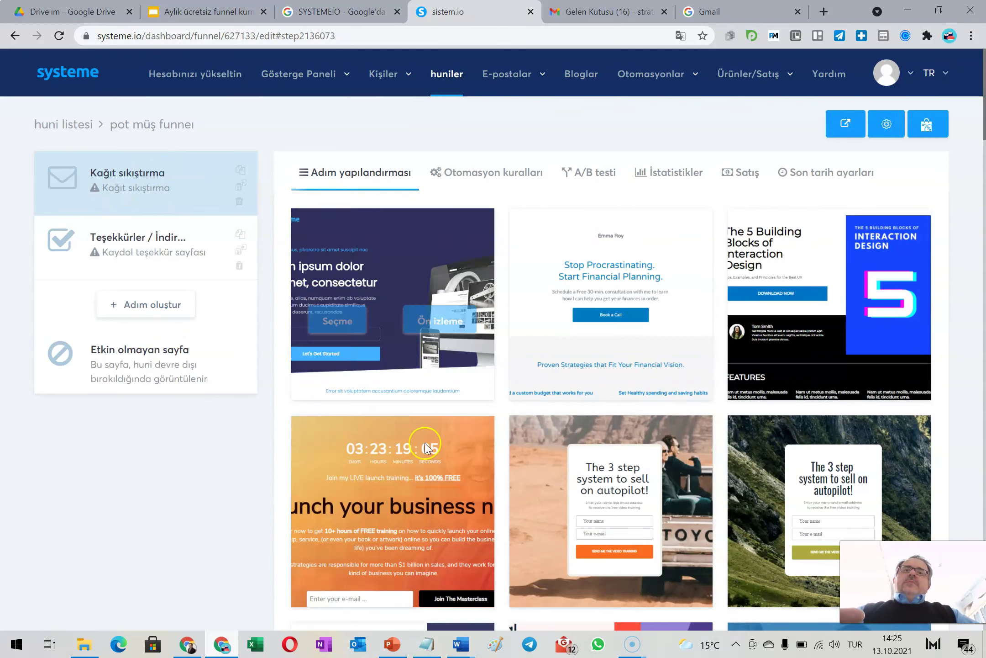
Preview the orange countdown launch template and scroll through the squeeze page template gallery
click(492, 497)
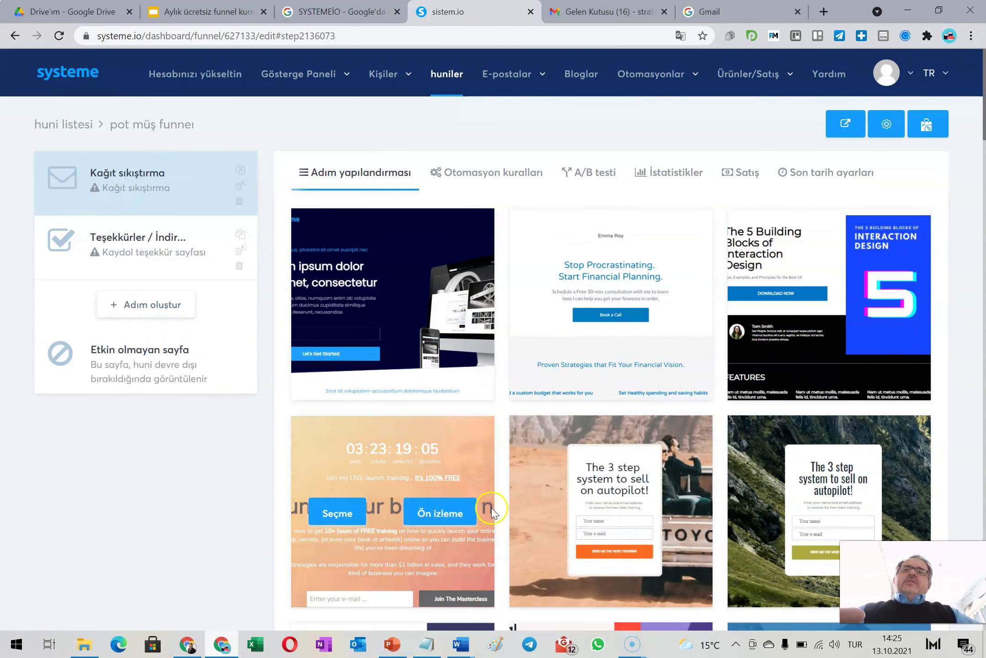
click(463, 514)
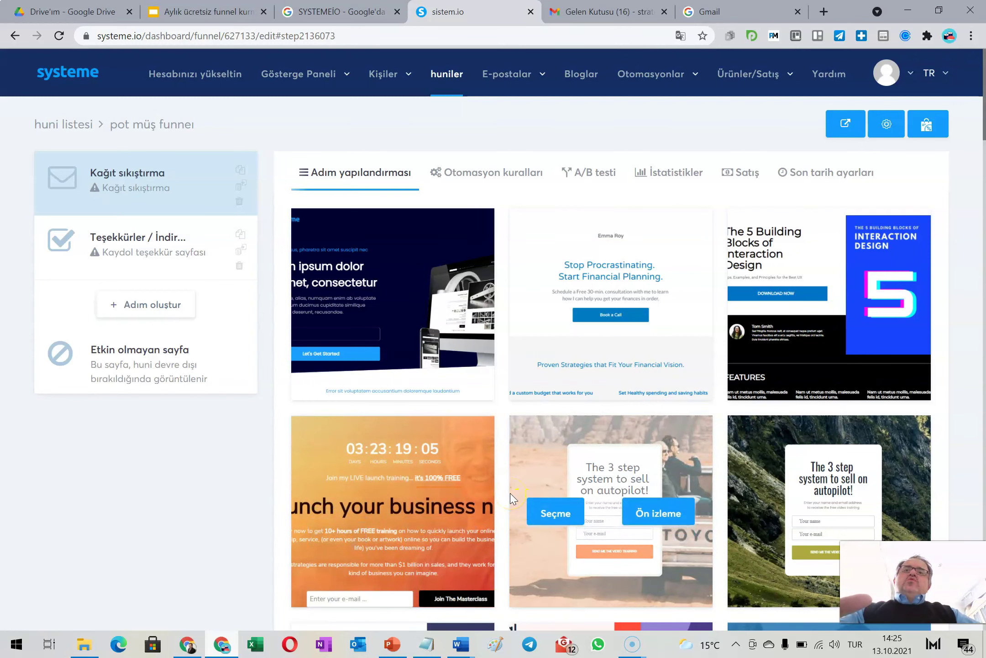
scroll(458, 483, down, 5)
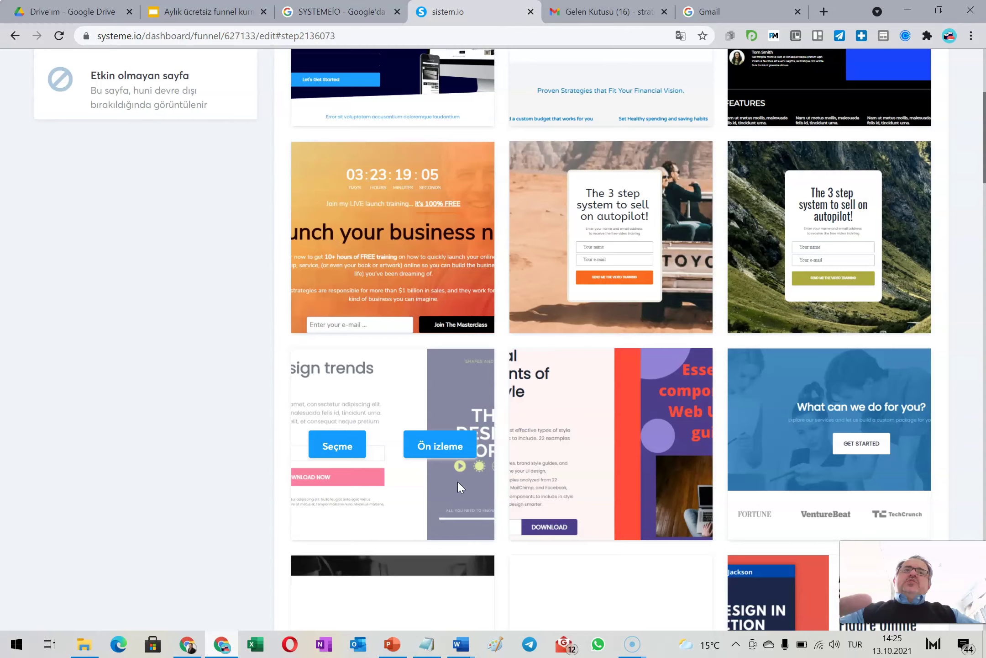
scroll(458, 482, down, 7)
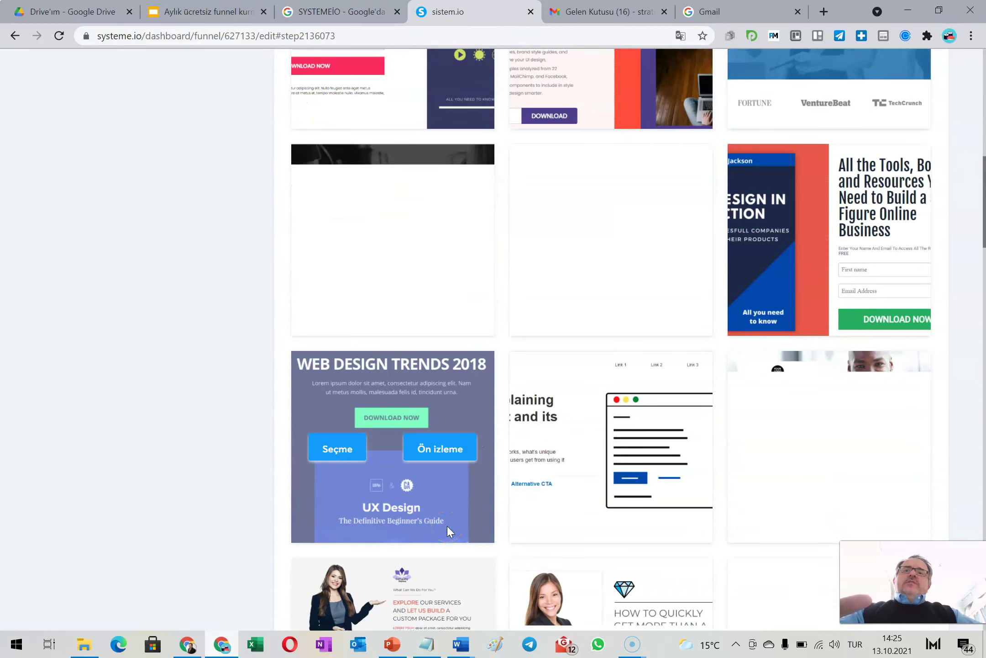
In a new tab, search Google for stratejibaba and open stratejibaba.com
click(824, 13)
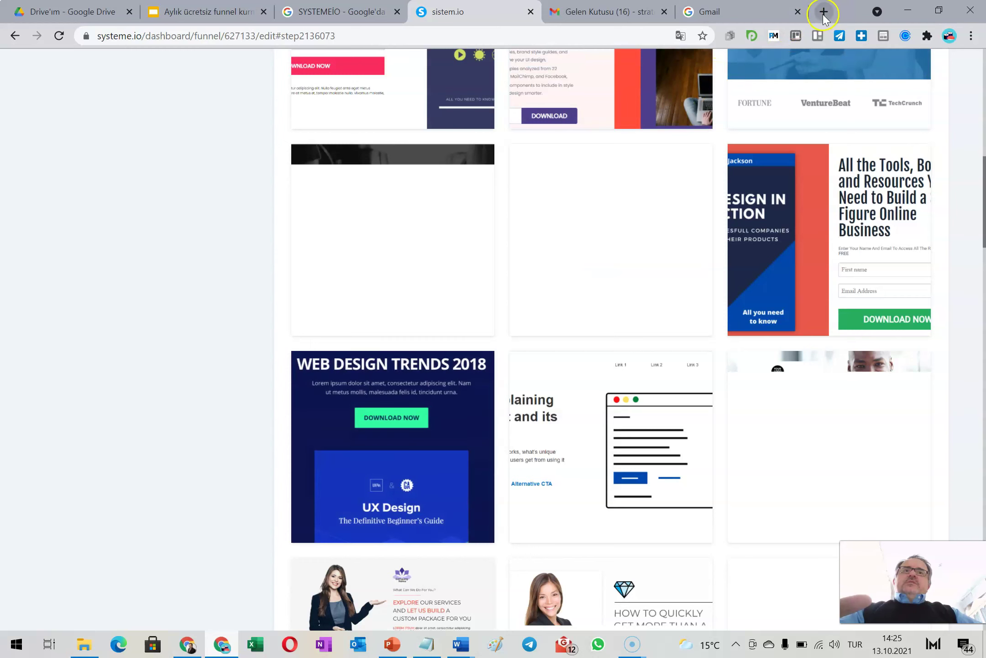
text(strate)
key(Return)
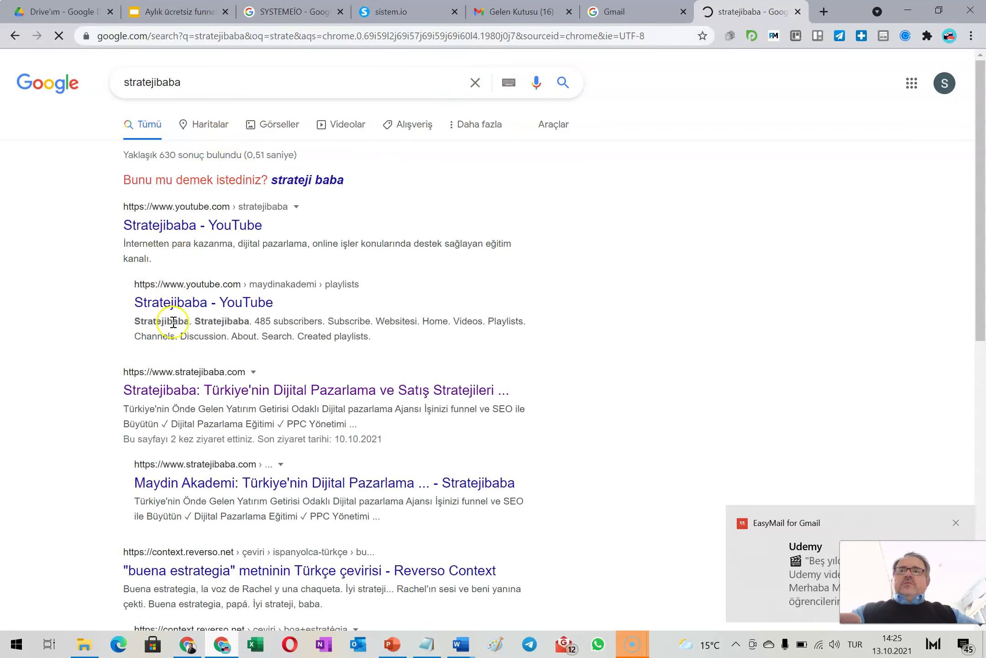
click(163, 390)
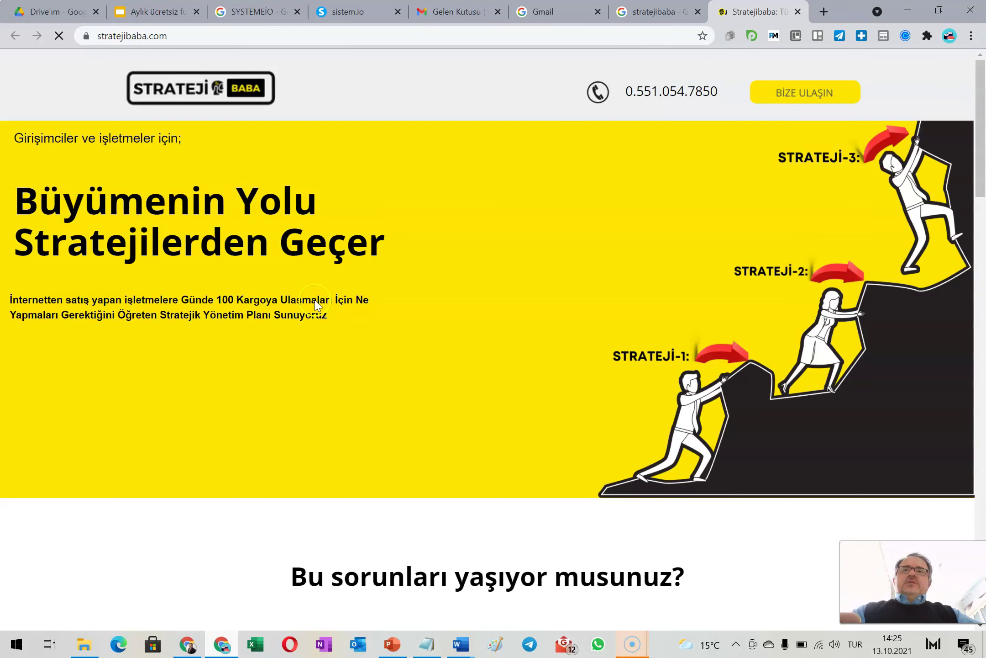
Scroll to the e-books and open the '43 Farklı Facebook Reklam Örnekleri' page
scroll(311, 329, down, 15)
scroll(309, 331, down, 10)
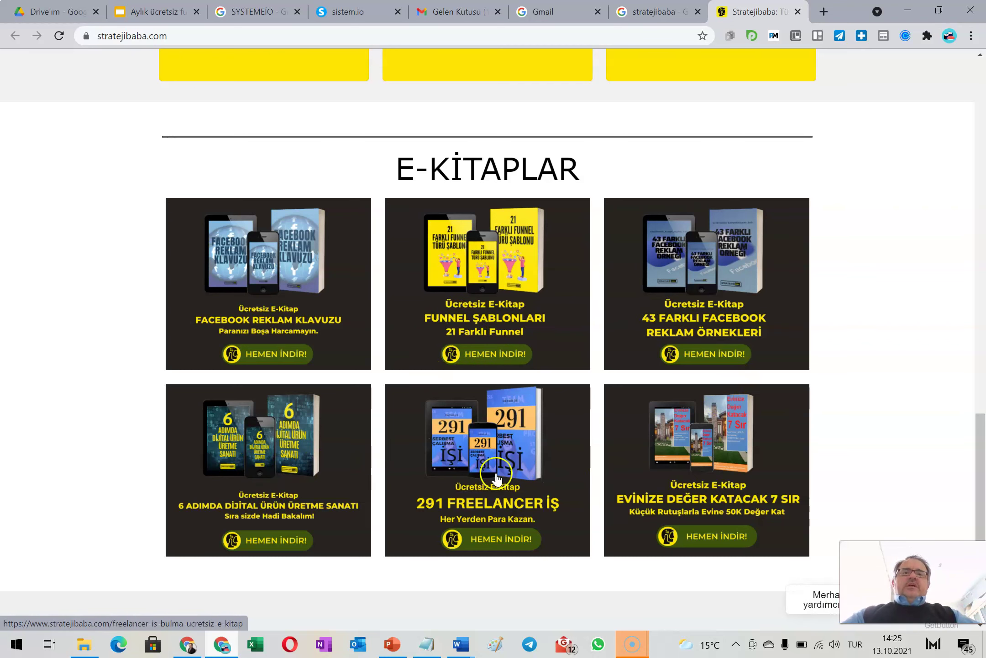
click(690, 296)
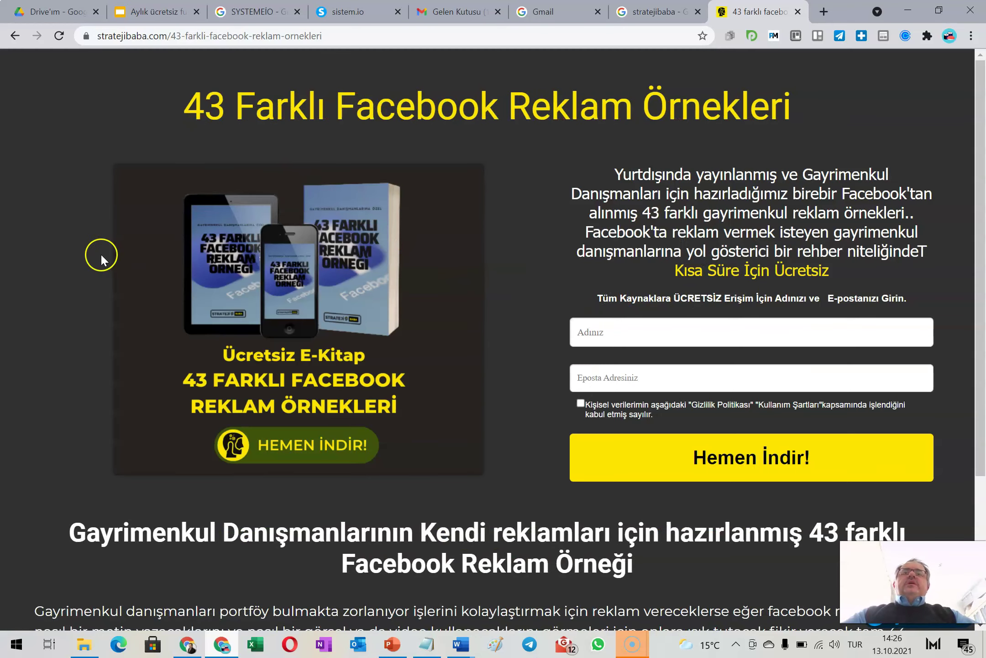
scroll(100, 253, down, 4)
scroll(100, 253, up, 4)
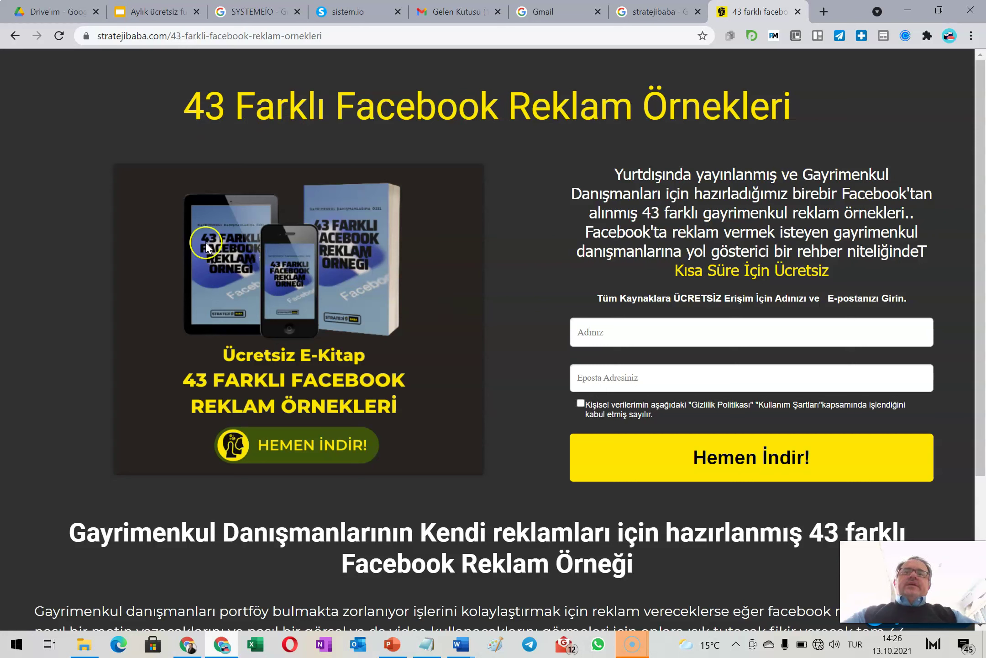
scroll(475, 372, down, 3)
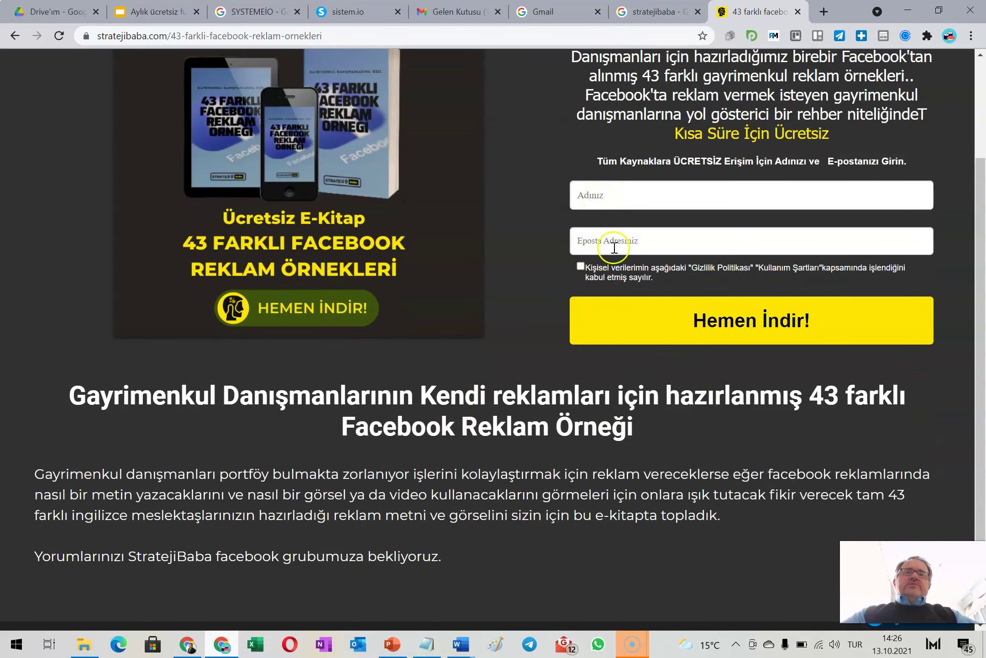
scroll(534, 292, down, 2)
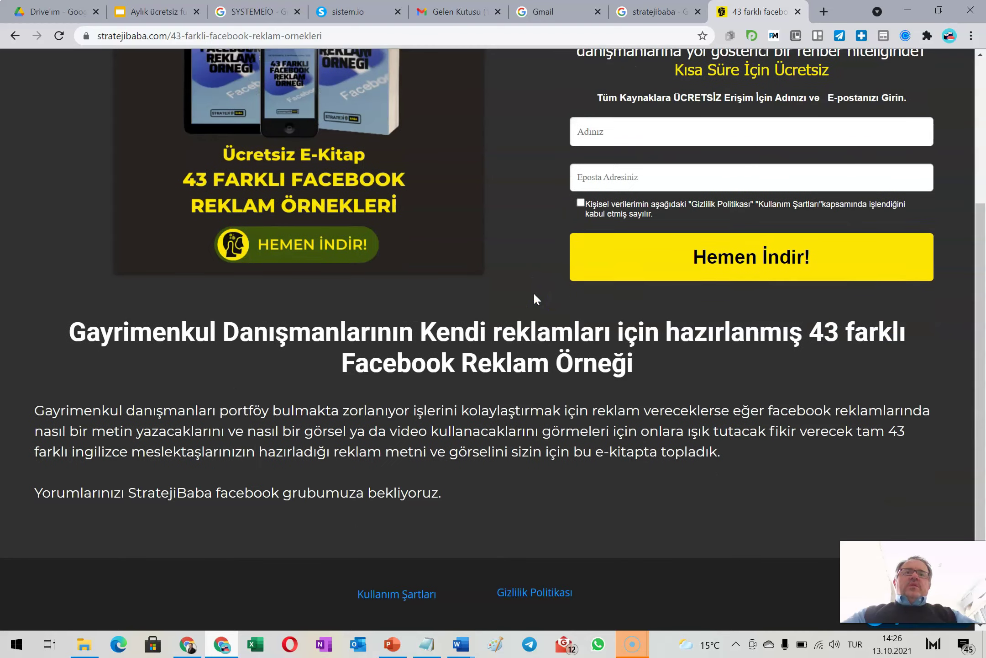
scroll(533, 293, up, 4)
scroll(534, 294, up, 1)
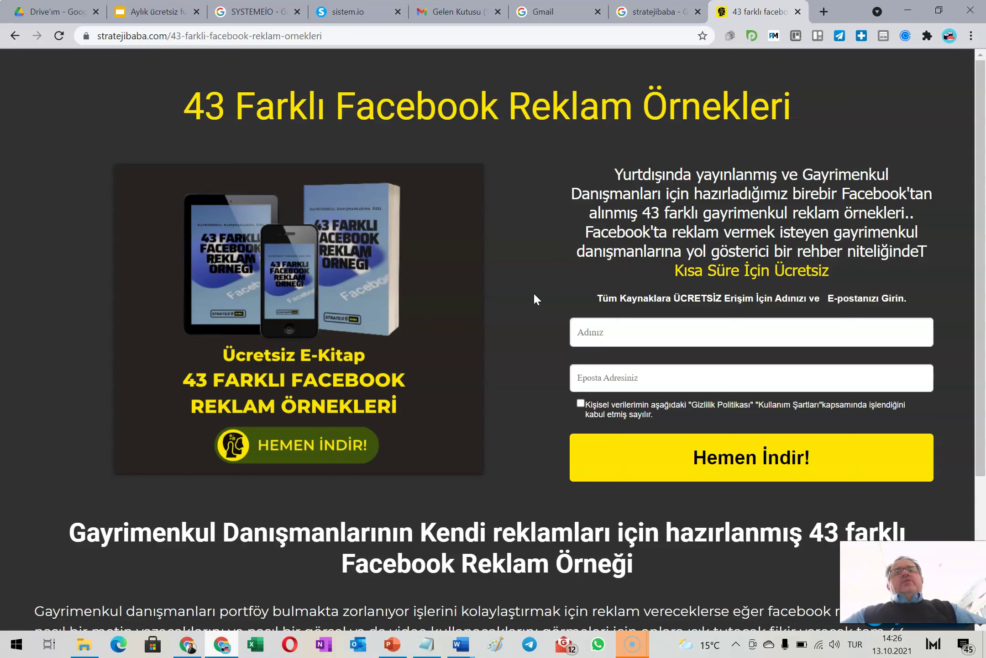
scroll(502, 432, down, 3)
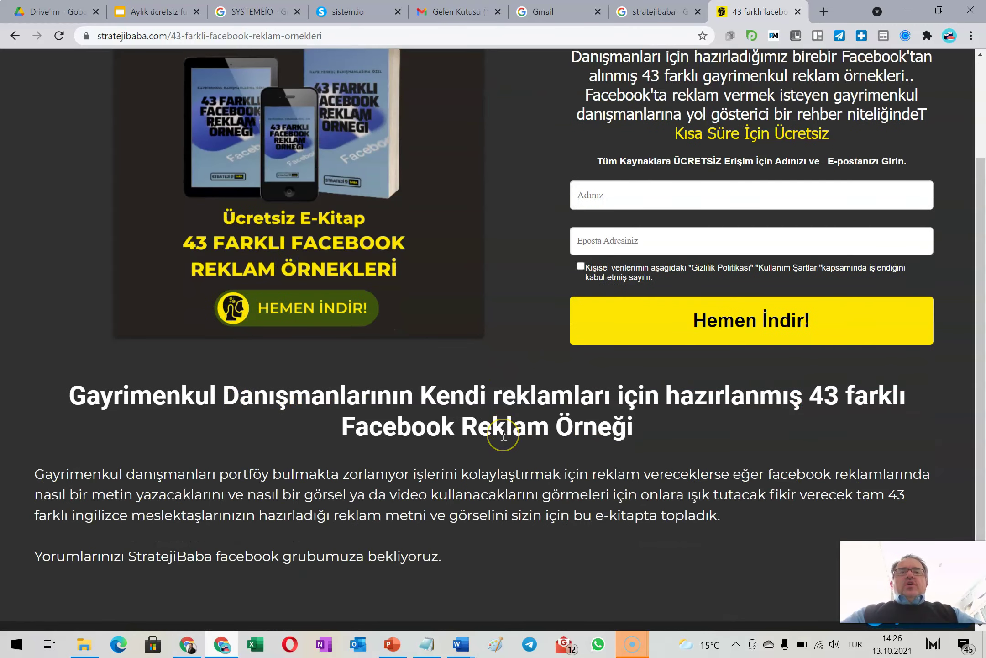
scroll(502, 433, up, 3)
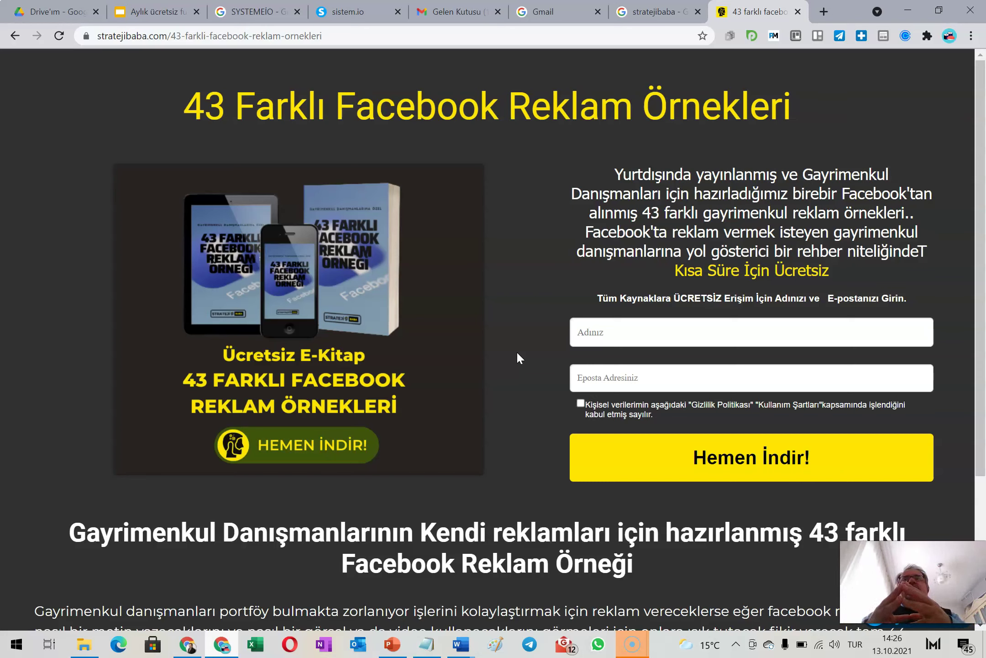
click(524, 385)
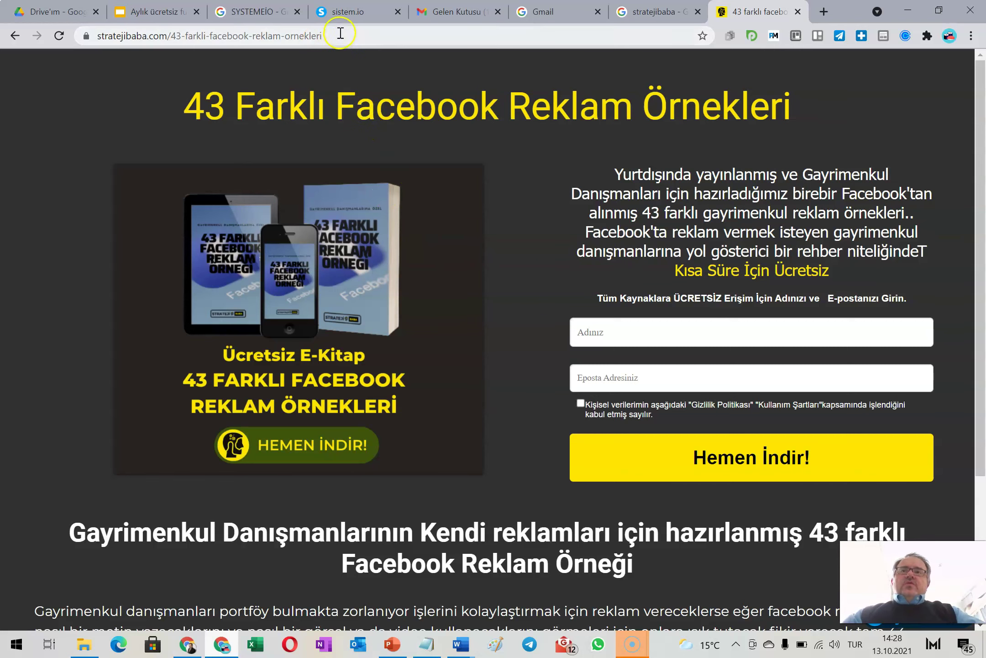
Browse the Systeme.io template gallery and compare it with the Stratejibaba e-book page
click(336, 13)
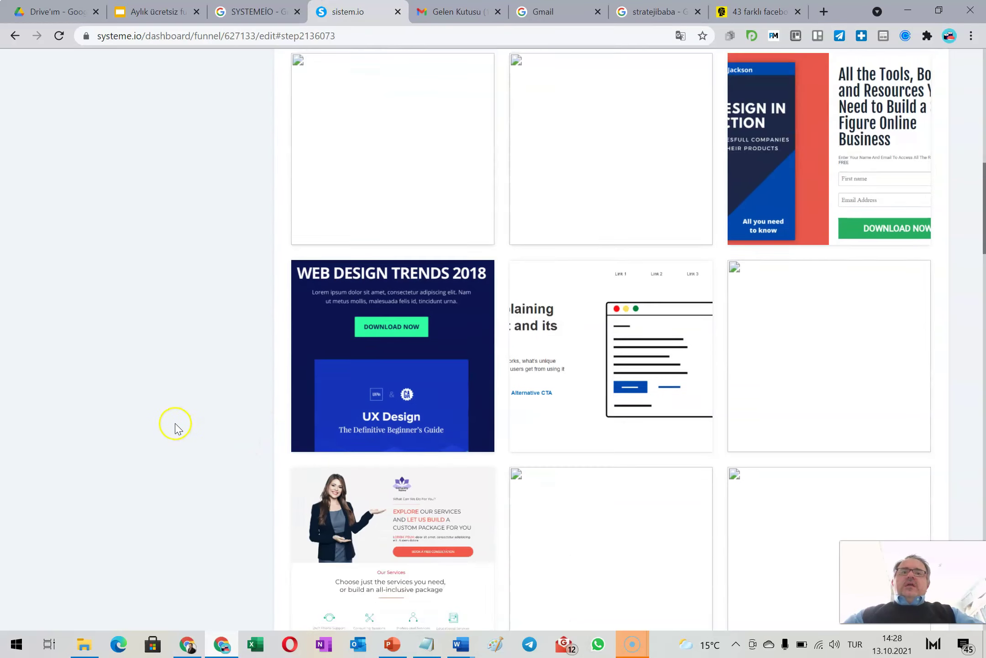
scroll(175, 427, down, 15)
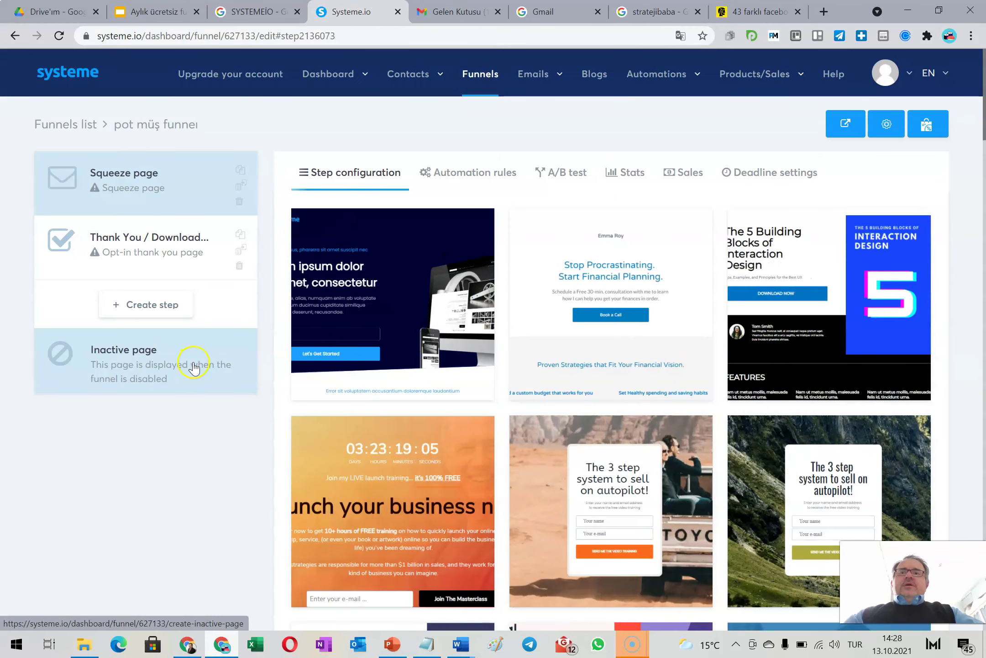
scroll(396, 427, down, 5)
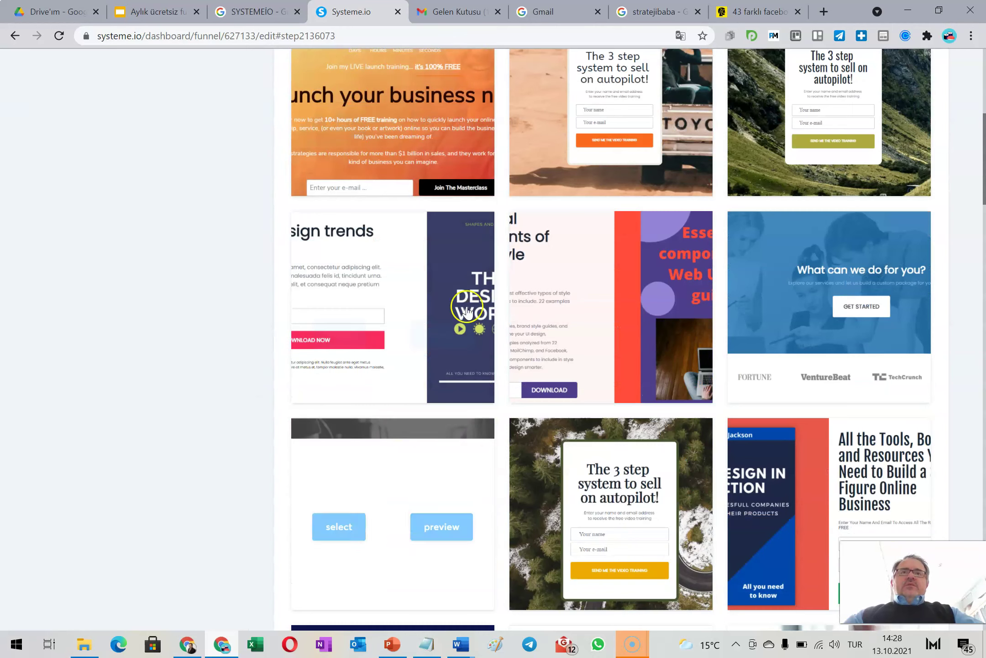
click(749, 11)
scroll(552, 311, down, 5)
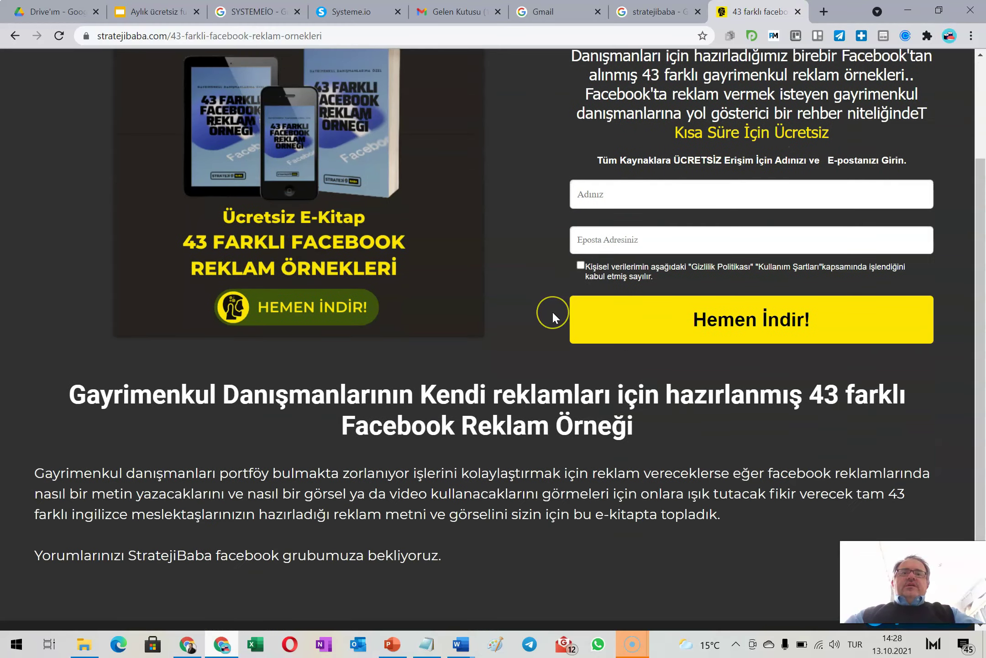
scroll(552, 311, up, 5)
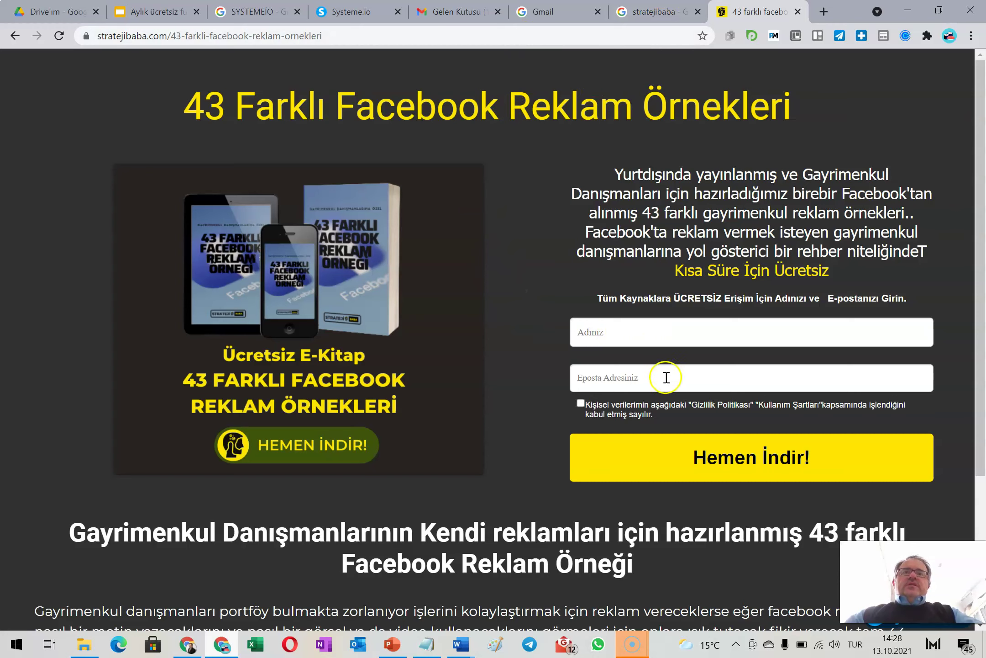
Select the mountain-background '3 step system to sell on autopilot' template for the squeeze page
click(343, 11)
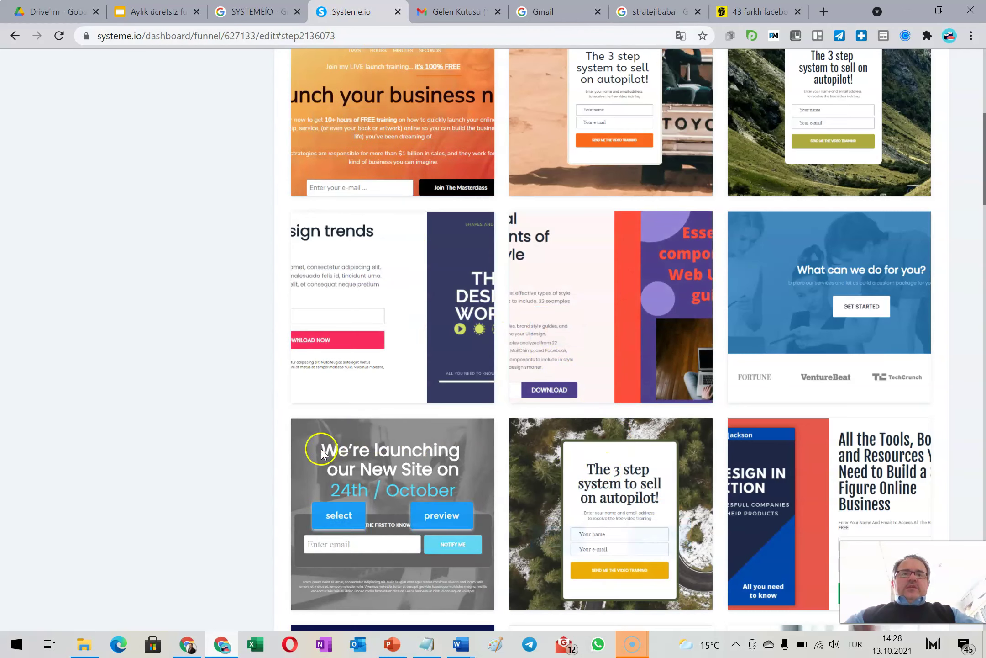
scroll(365, 416, down, 3)
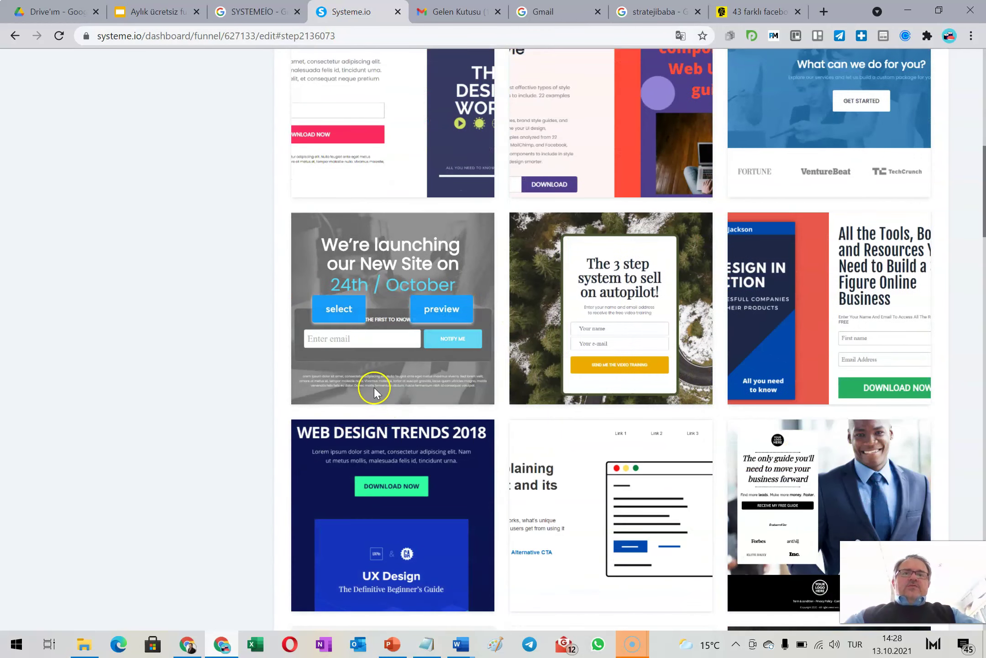
scroll(359, 387, up, 1)
scroll(357, 385, up, 3)
scroll(357, 385, down, 3)
scroll(356, 385, up, 3)
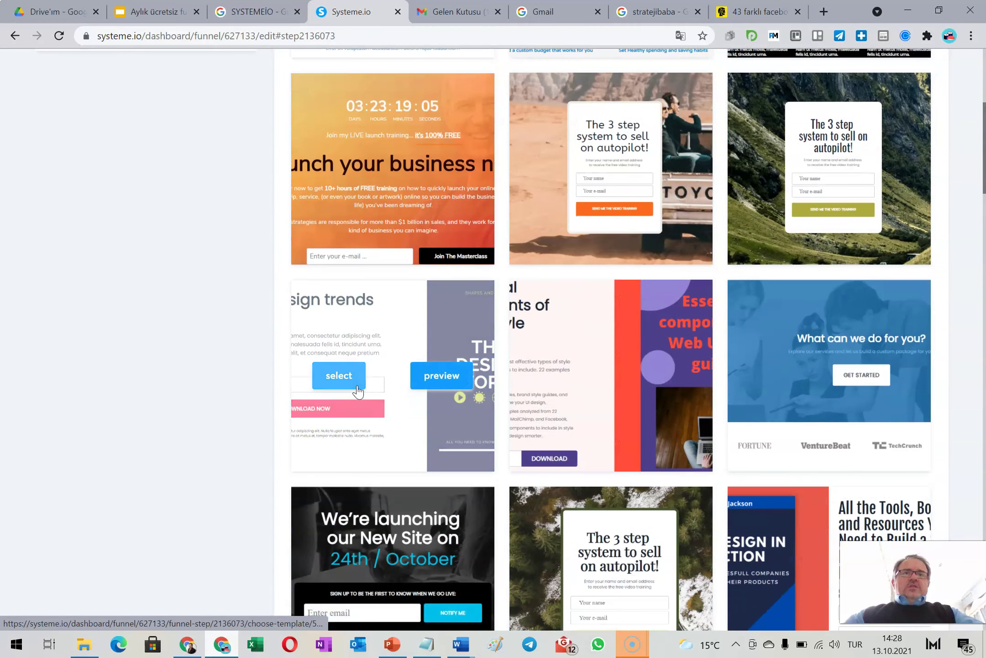
scroll(358, 389, up, 3)
click(767, 307)
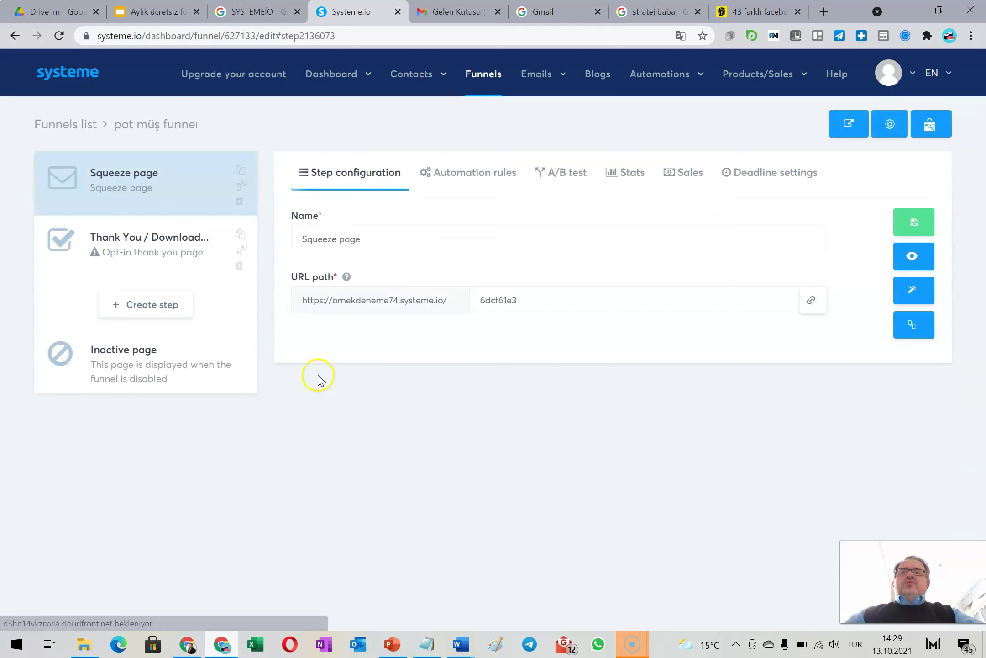
Rename the step 'Örnek potansiyel', then open its page and background section settings in the editor
triple_click(391, 242)
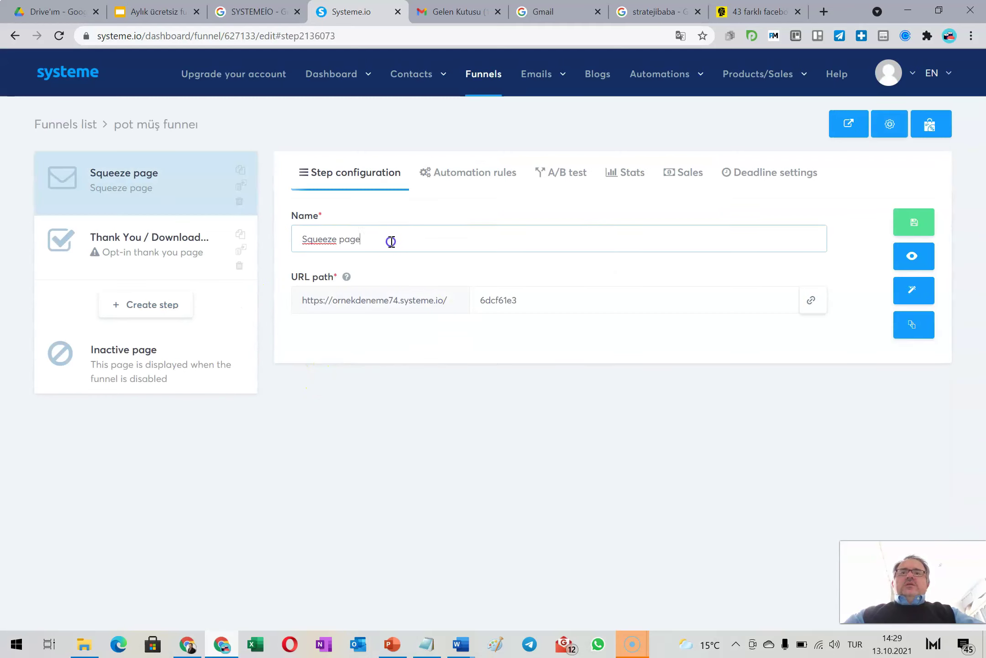
text(Ö)
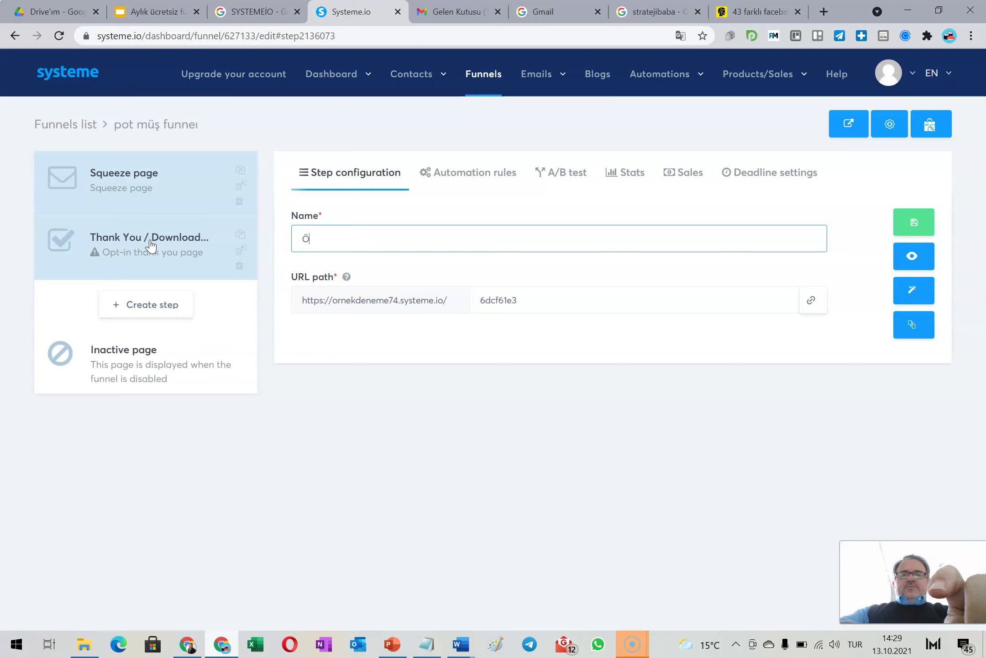
text(rnek potansiyel)
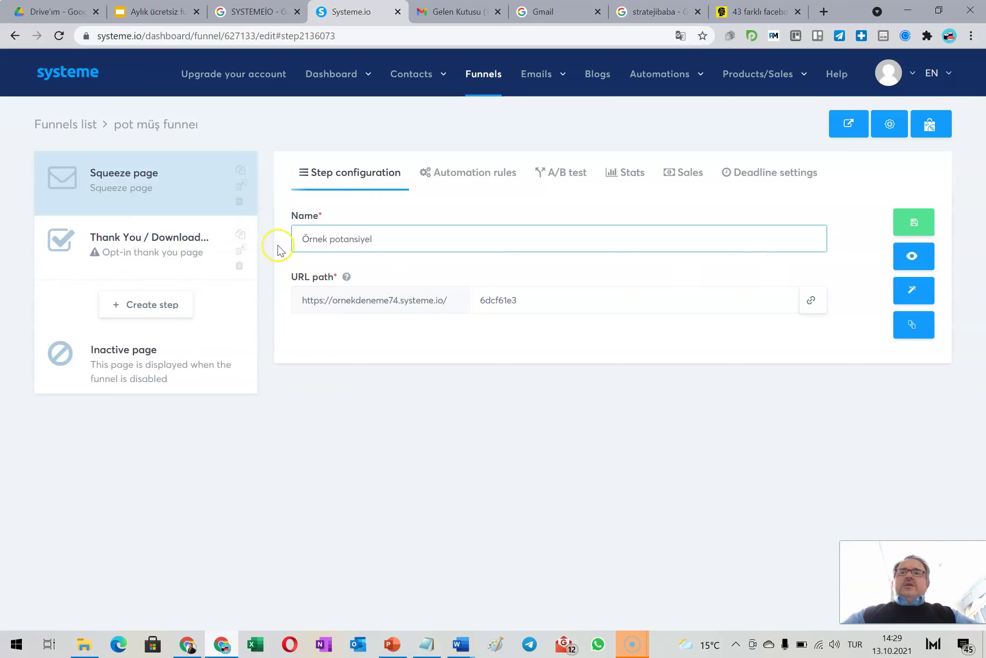
click(915, 294)
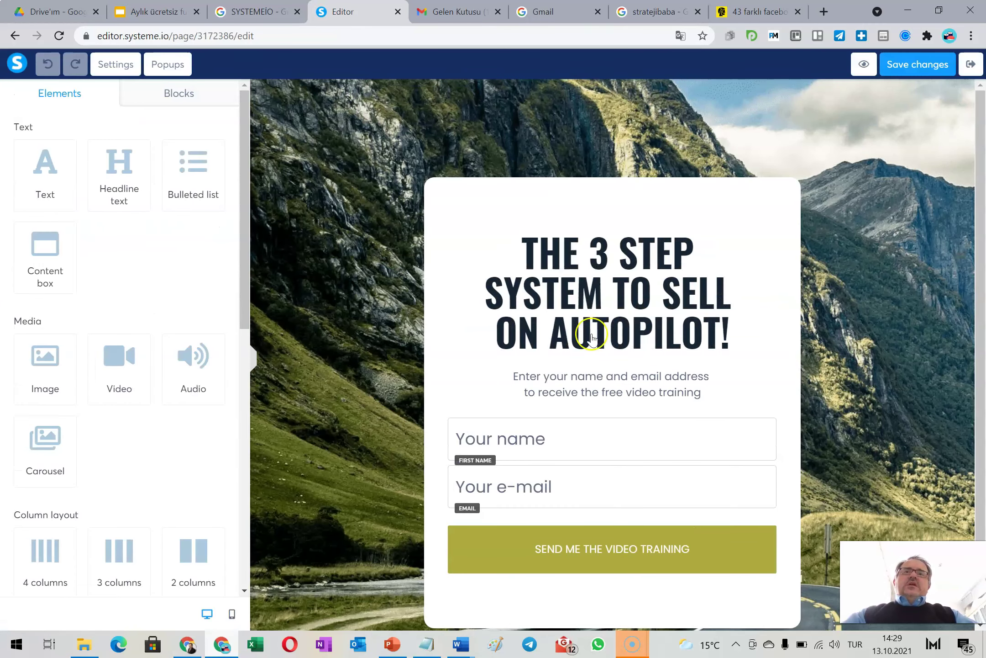
click(331, 236)
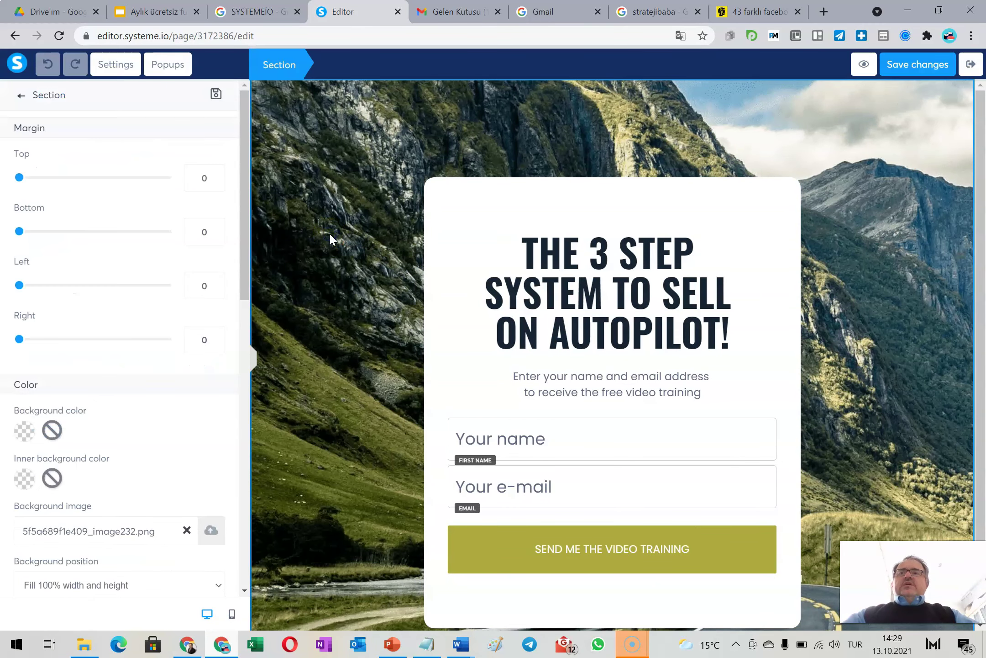
click(209, 533)
click(539, 194)
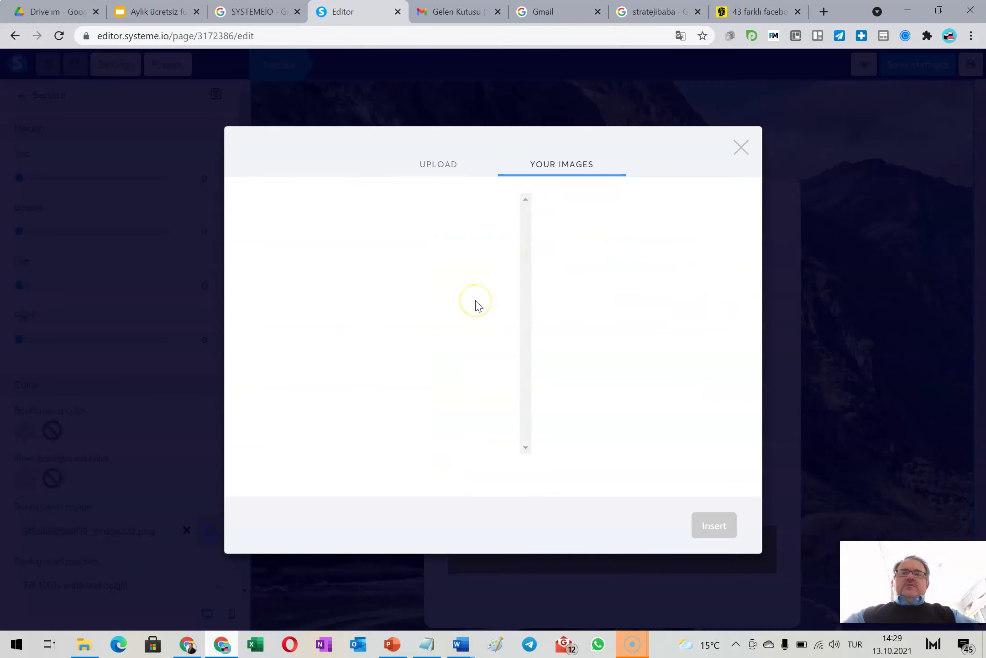
click(426, 163)
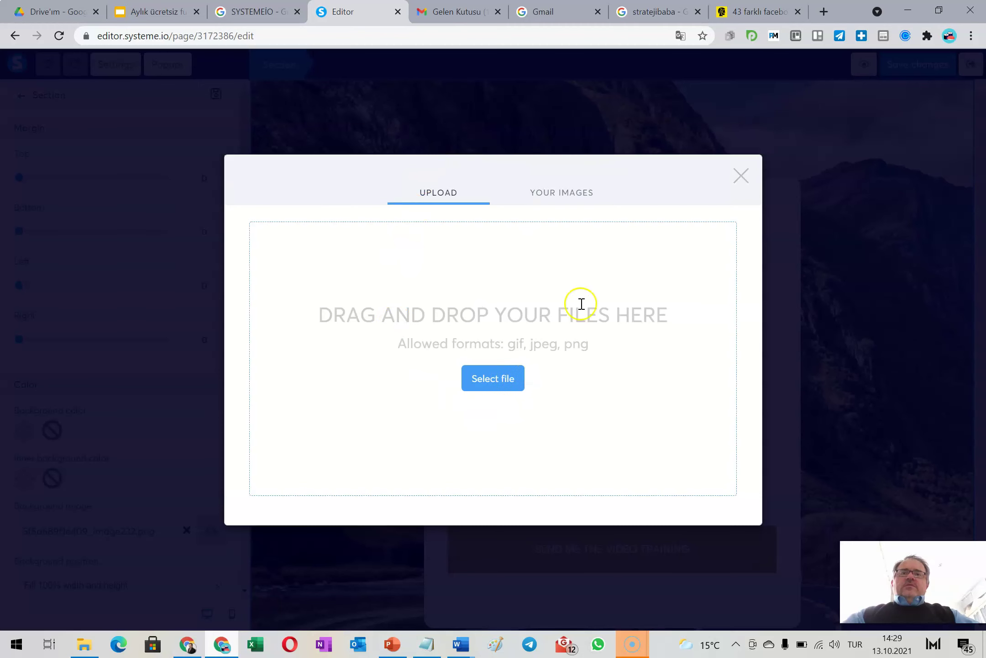
click(741, 175)
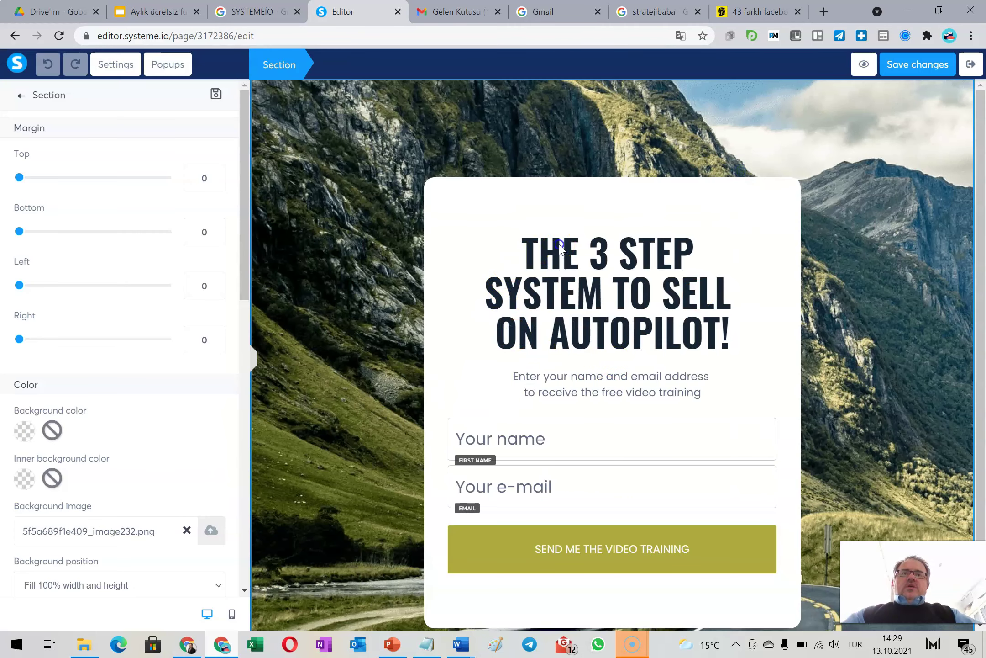
click(552, 262)
Replace the template headline with the Turkish title 'SAĞLIKLI YAŞAM İÇİN 10 ADIM ÜCRTSEİZ E-KİTAP'
click(552, 262)
drag(522, 252, 745, 323)
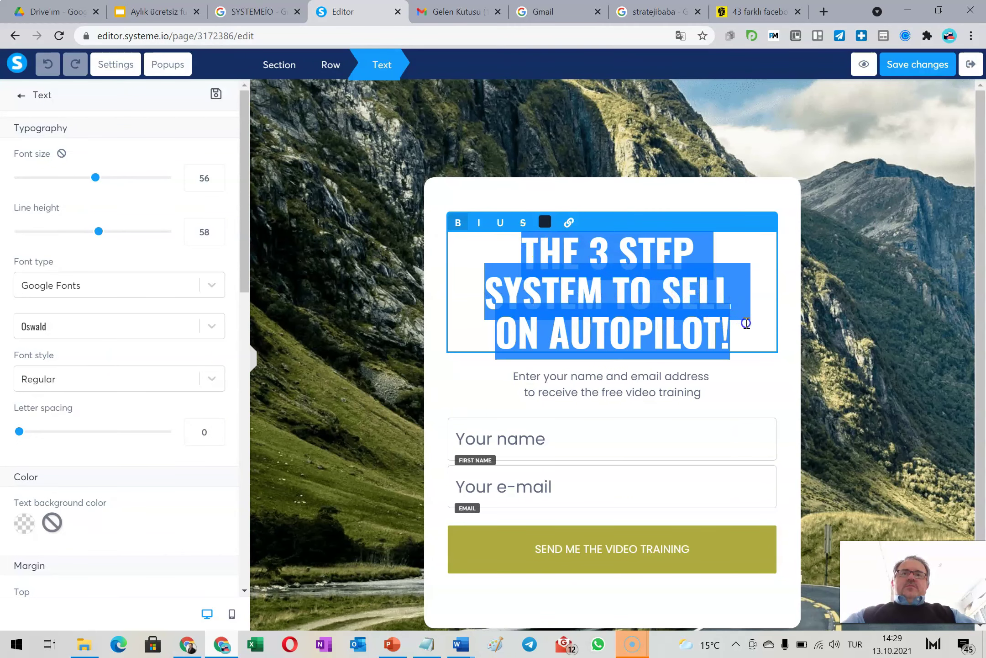
text(SAĞLI)
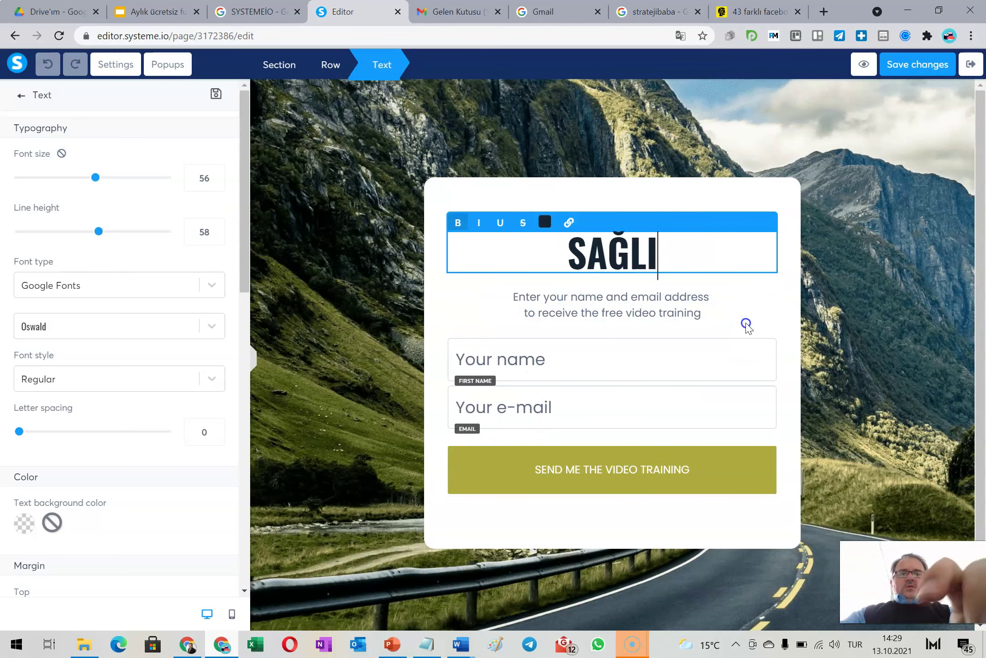
text(KLI YAŞAM)
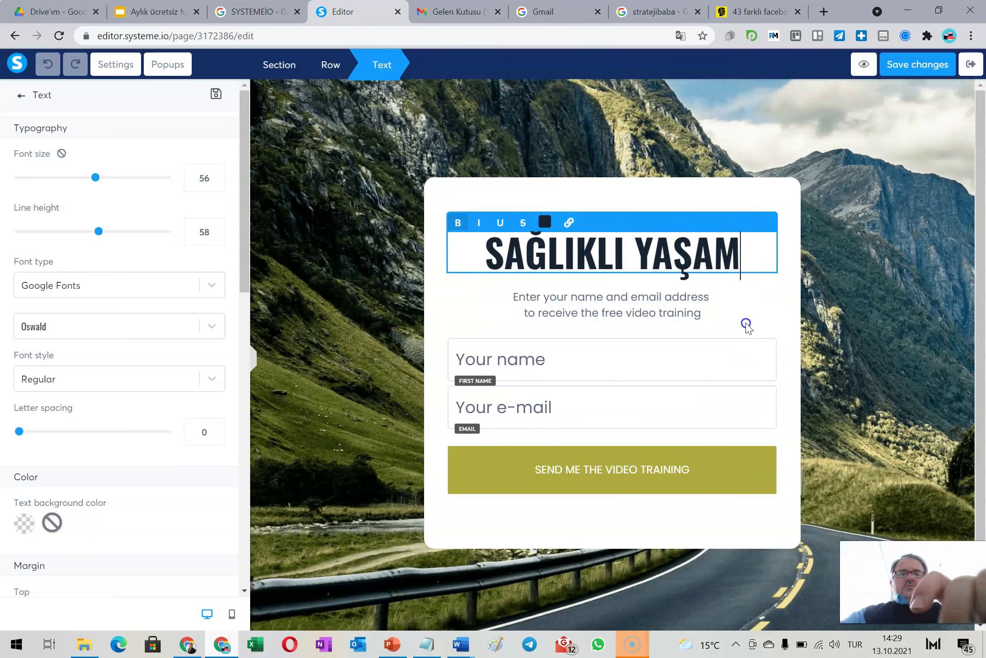
text( İÇİN 10 ADI)
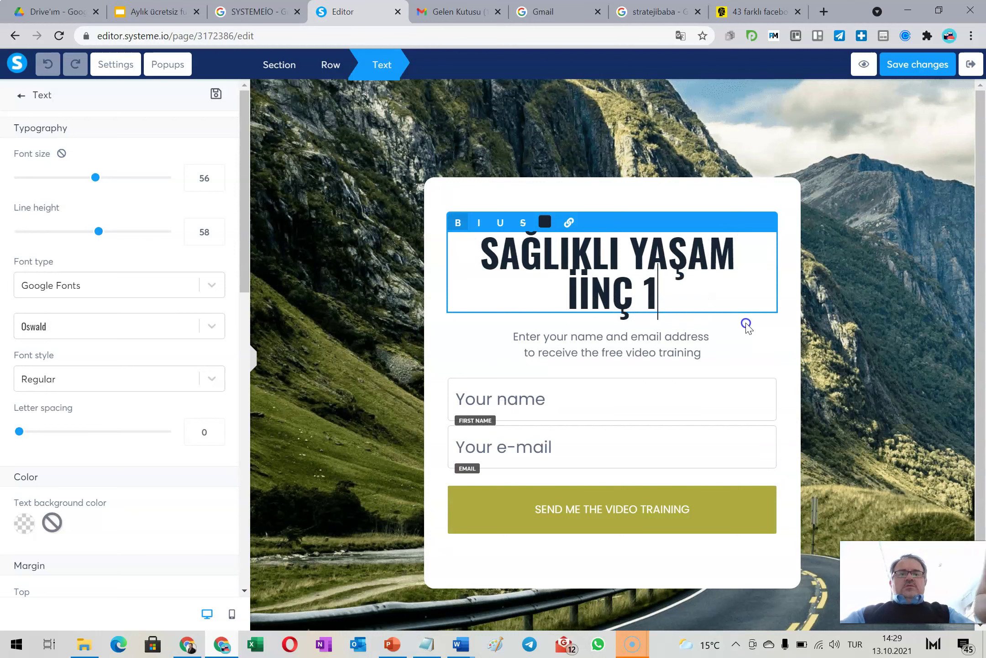
text(M ÜC)
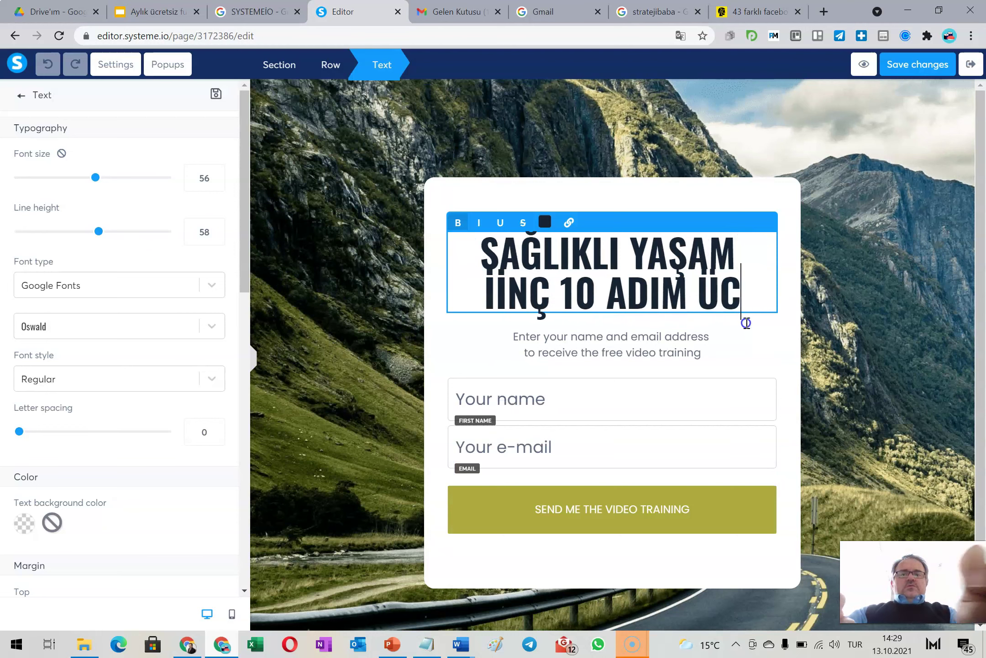
text(RTSEİZ E-KİTAP)
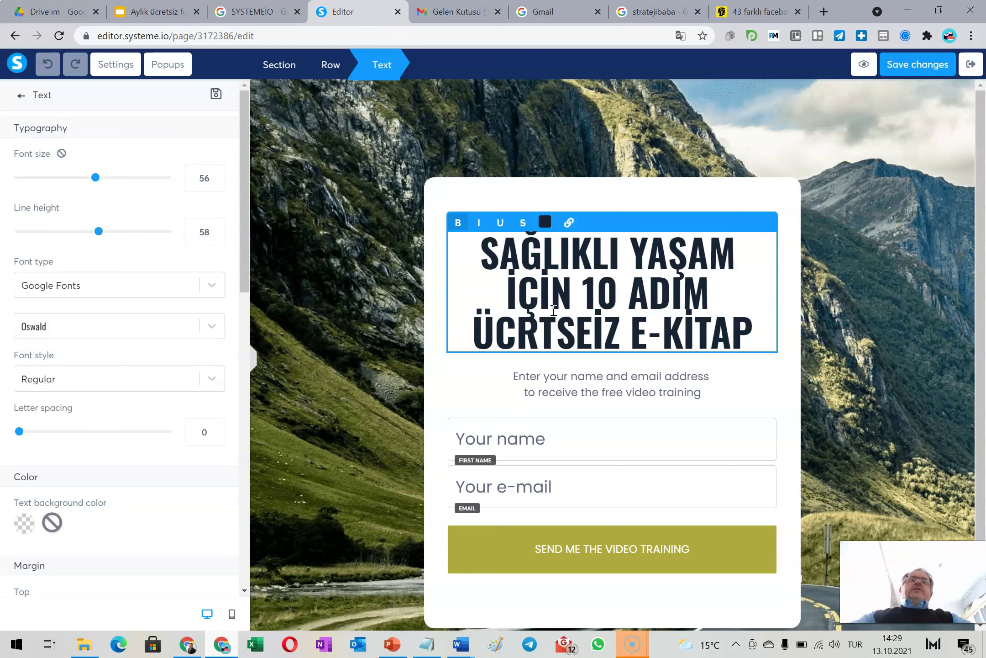
Fix the typo so the headline's word reads 'ÜCRETSİZ', then select the subtitle block
click(589, 335)
key(BackSpace)
key(BackSpace)
key(BackSpace)
key(BackSpace)
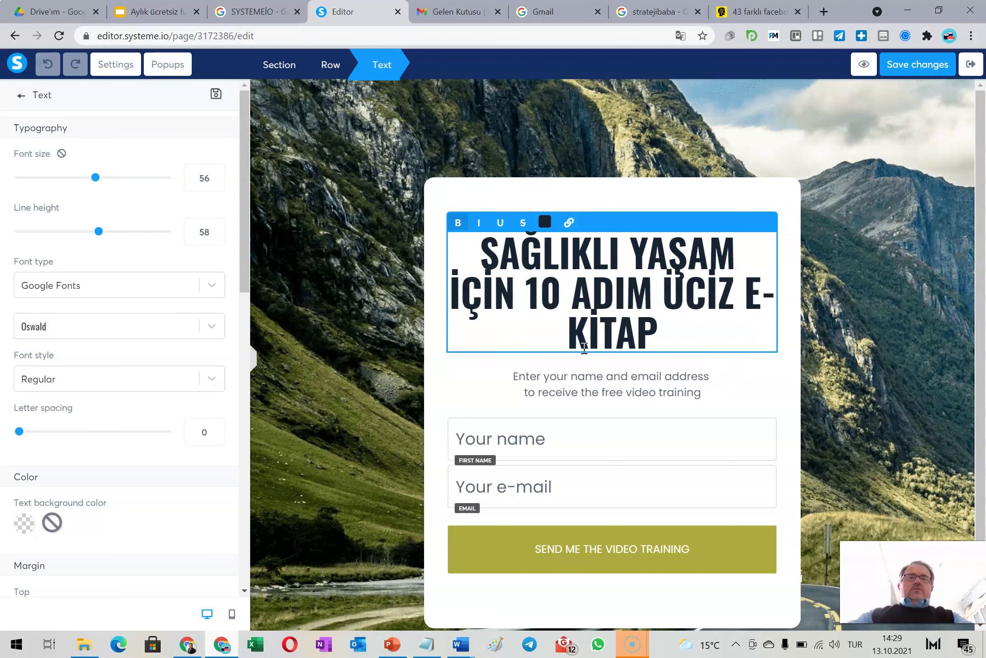
text(RRTSİZ)
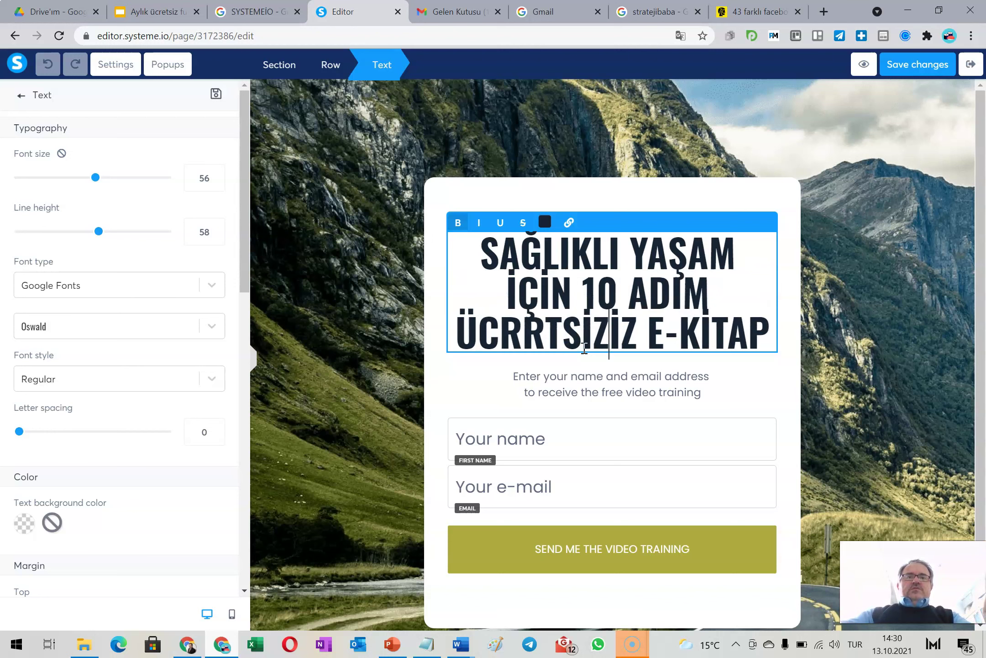
key(Delete)
key(Delete)
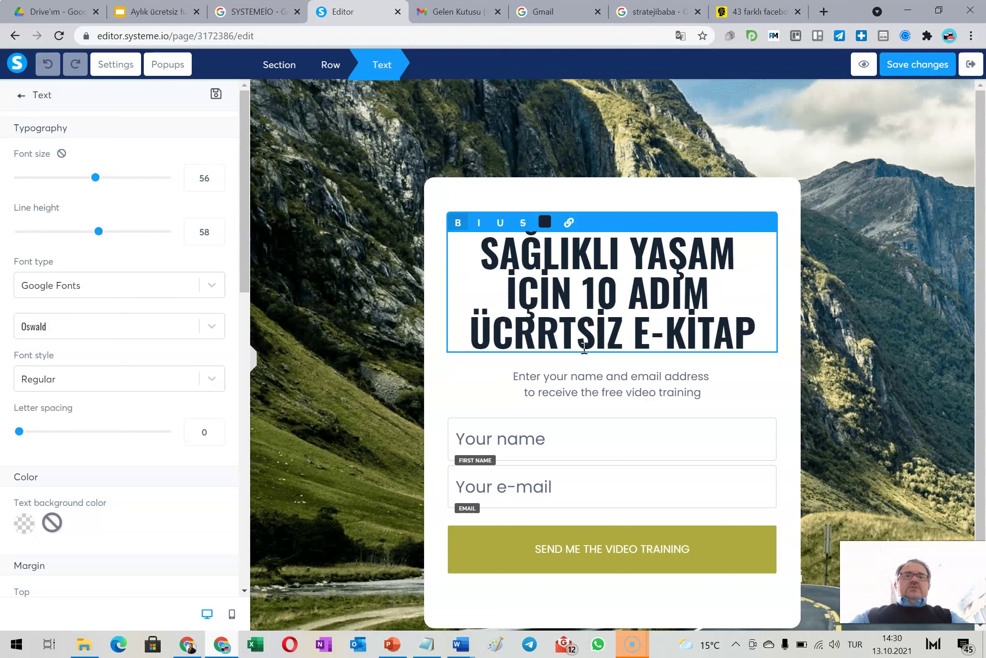
click(558, 338)
key(BackSpace)
text(E)
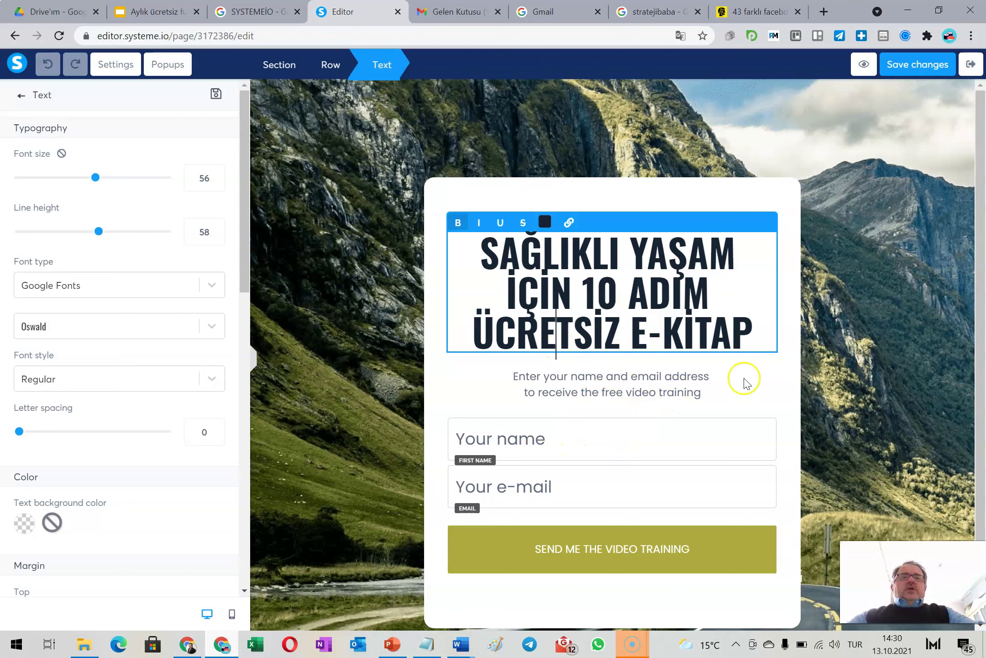
click(689, 399)
click(659, 390)
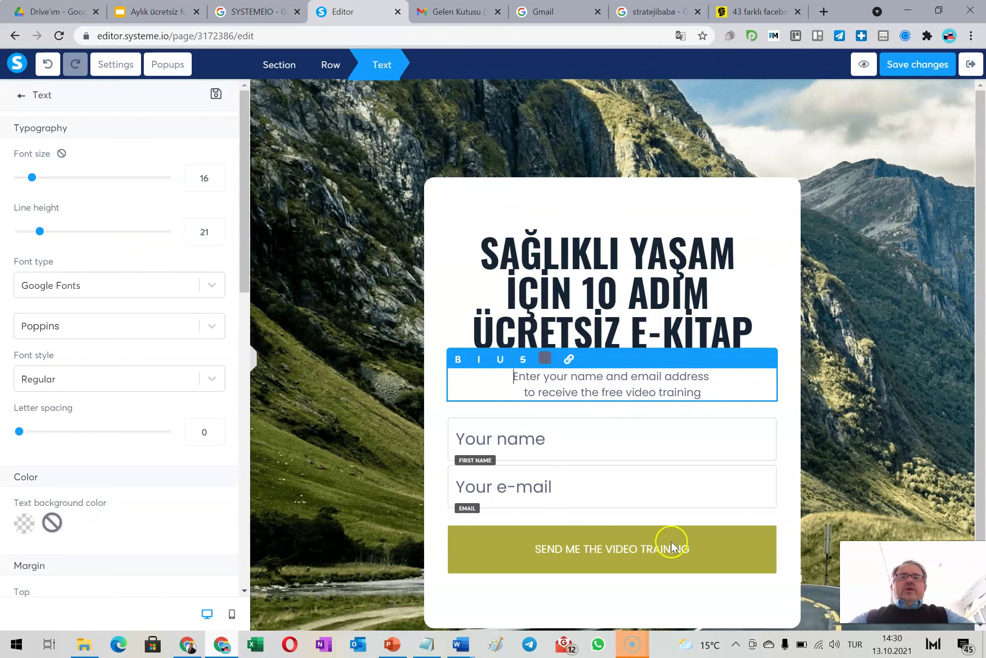
Check the name field's settings and keep the submit button's action as Send form
click(612, 434)
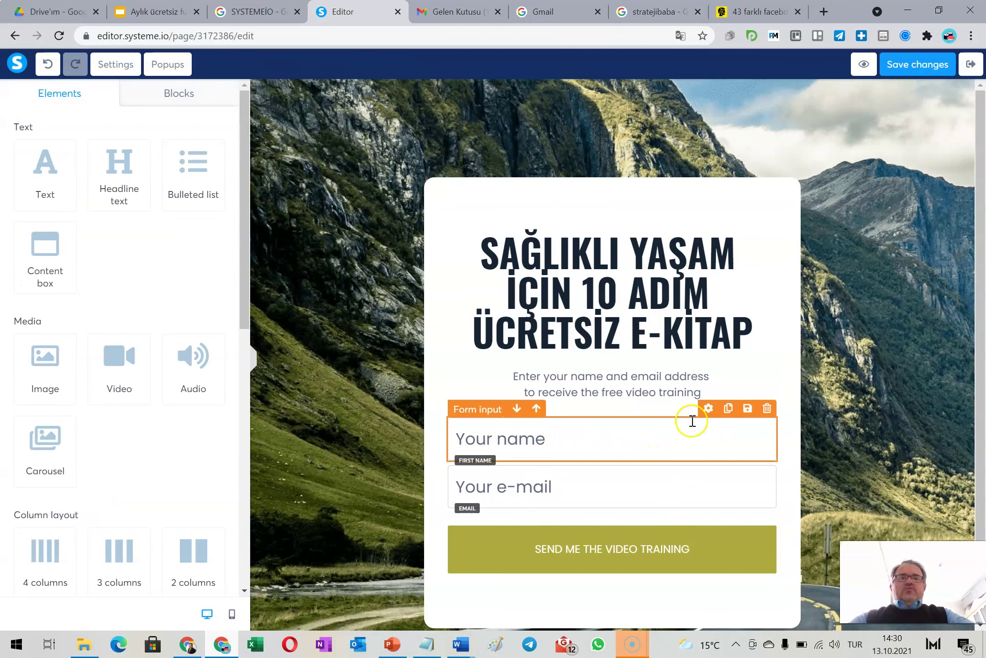
click(673, 433)
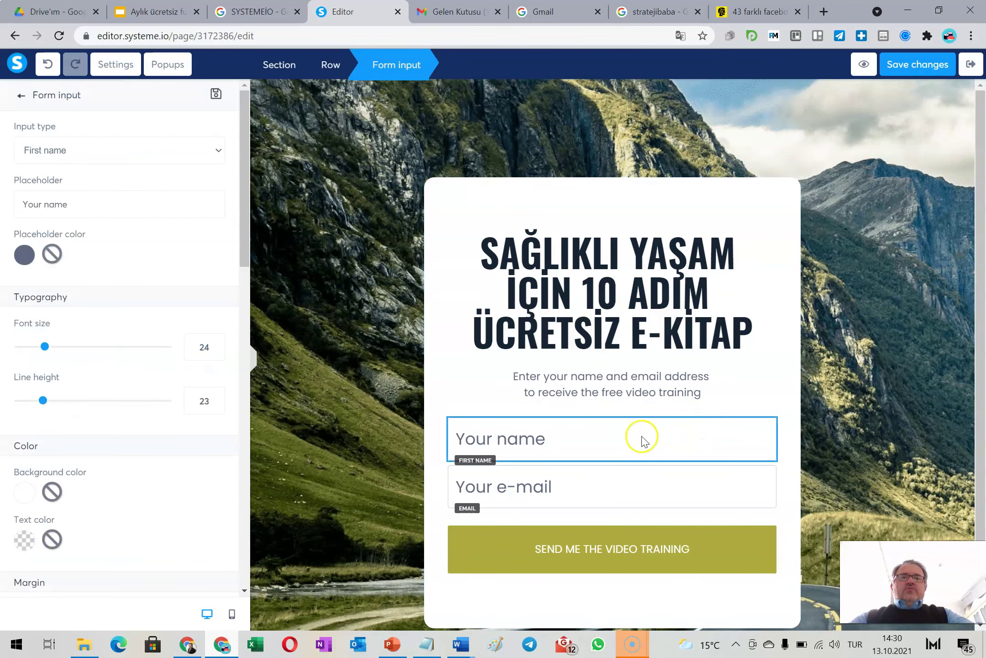
click(660, 436)
click(616, 535)
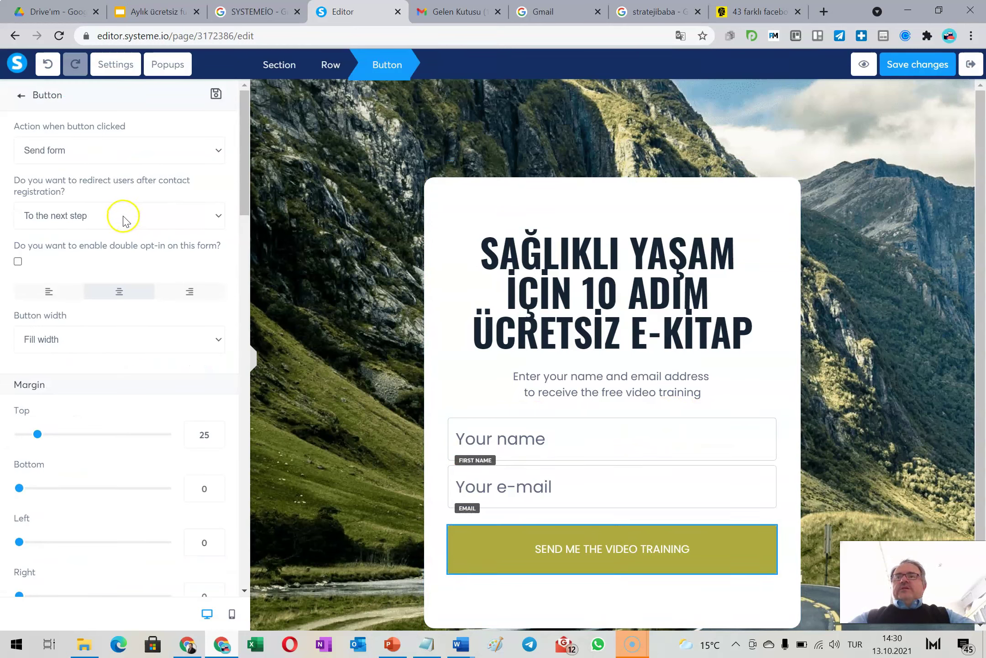
click(122, 149)
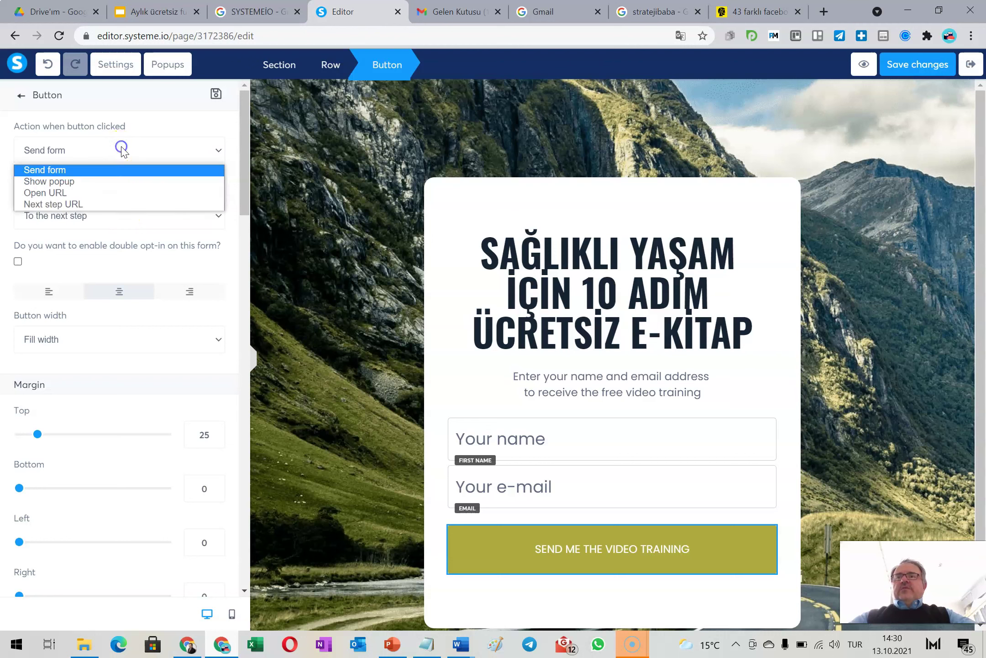
click(91, 170)
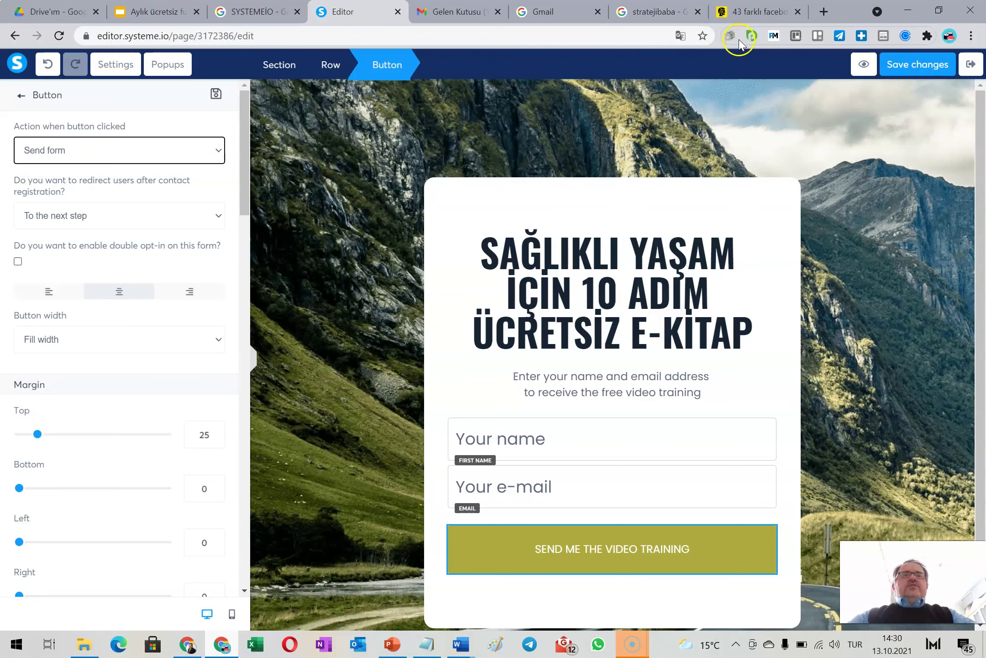
Enter a test e-mail in the Stratejibaba form, tick the consent box and submit it
click(745, 8)
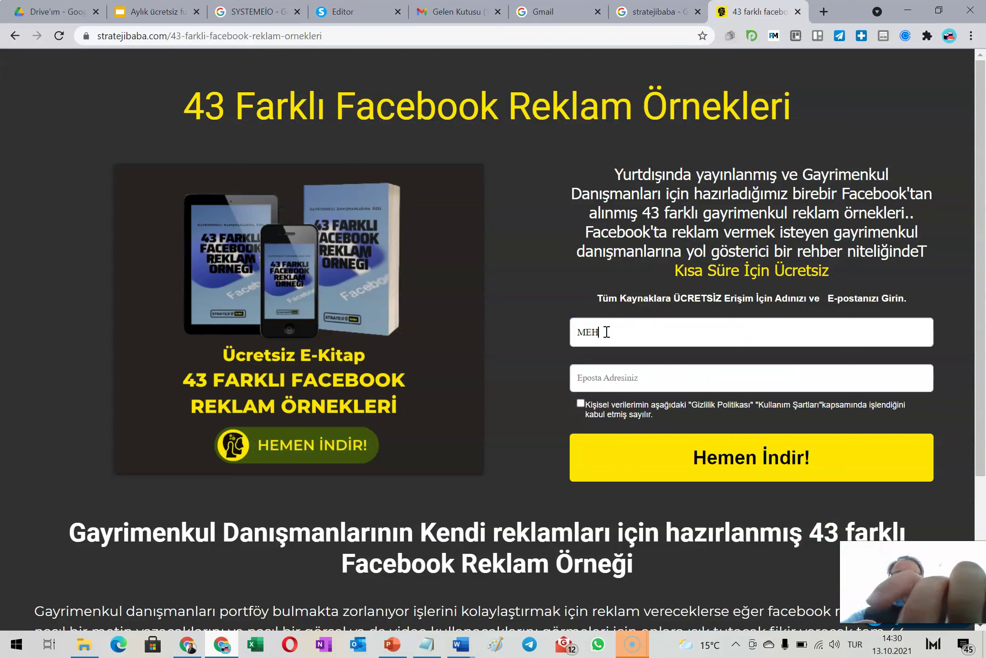
click(607, 379)
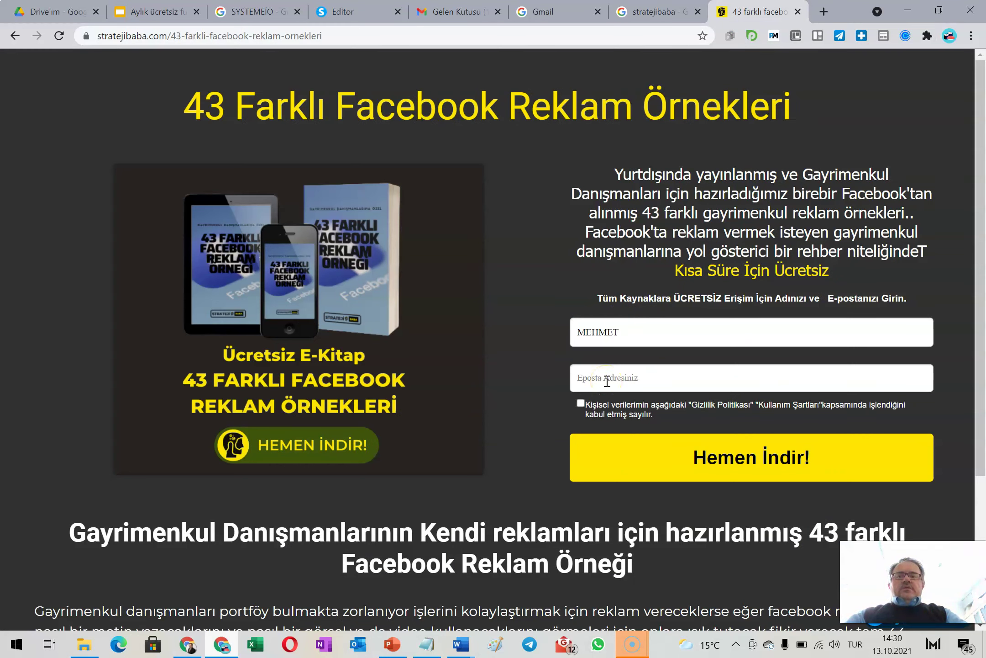
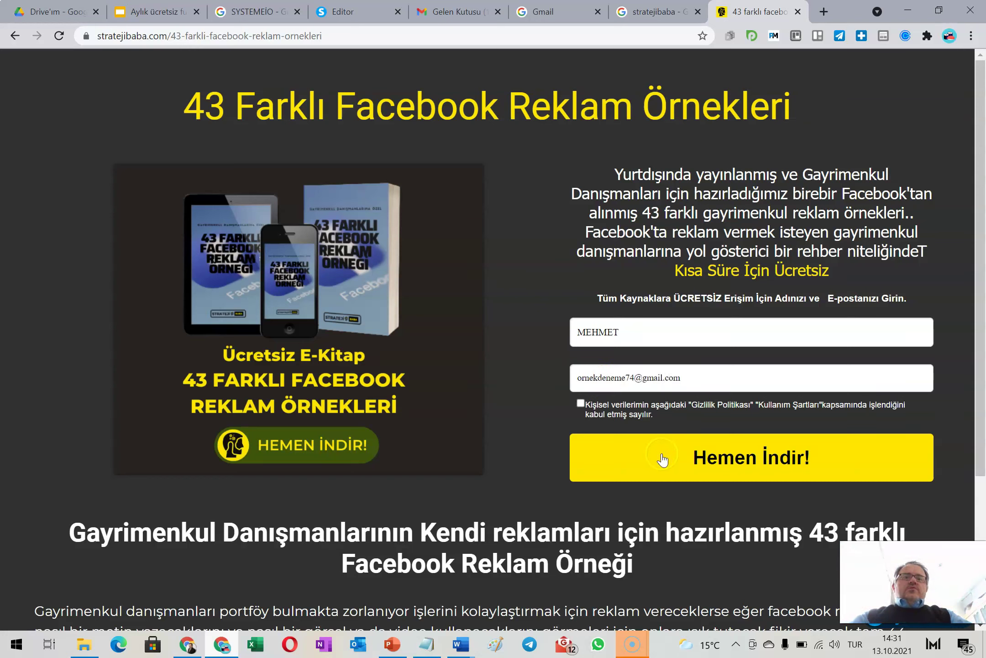
click(645, 457)
click(617, 455)
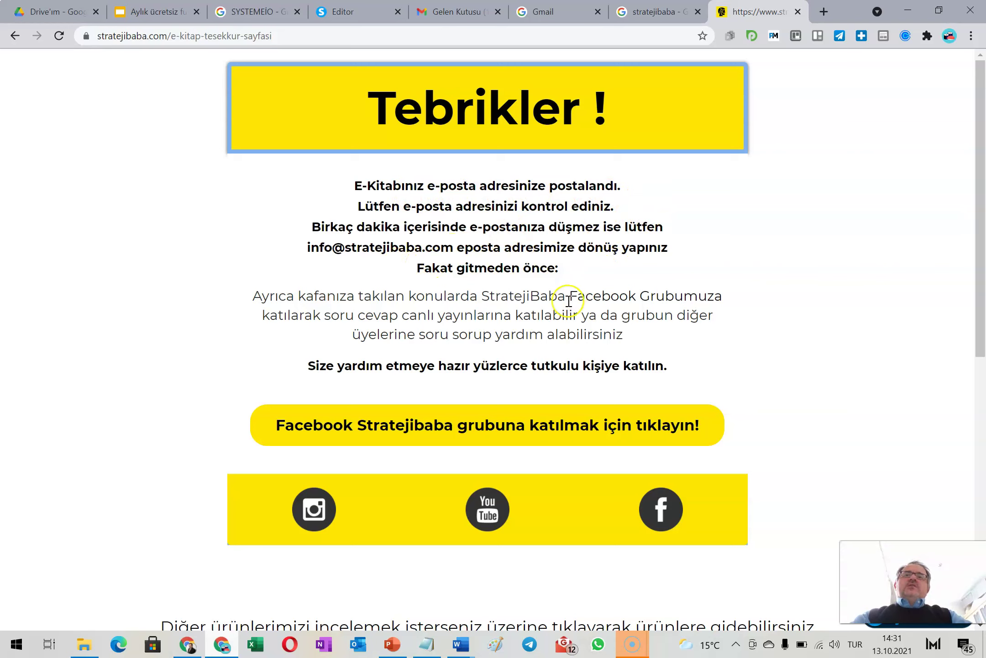
Look over the Tebrikler thank-you page, then return to the Systeme.io editor and save
scroll(441, 333, down, 4)
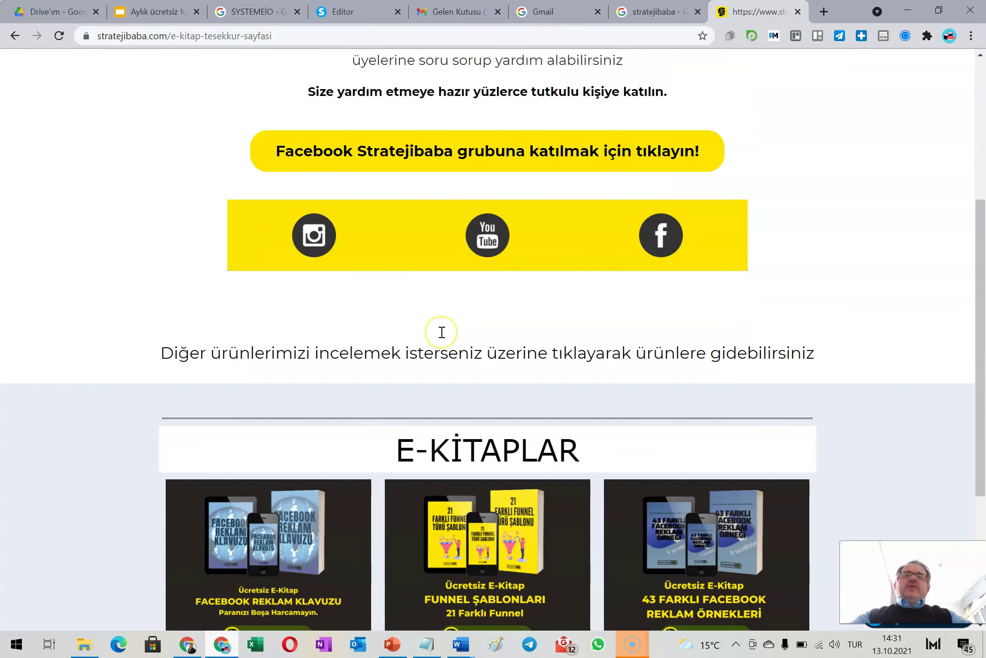
scroll(442, 332, down, 4)
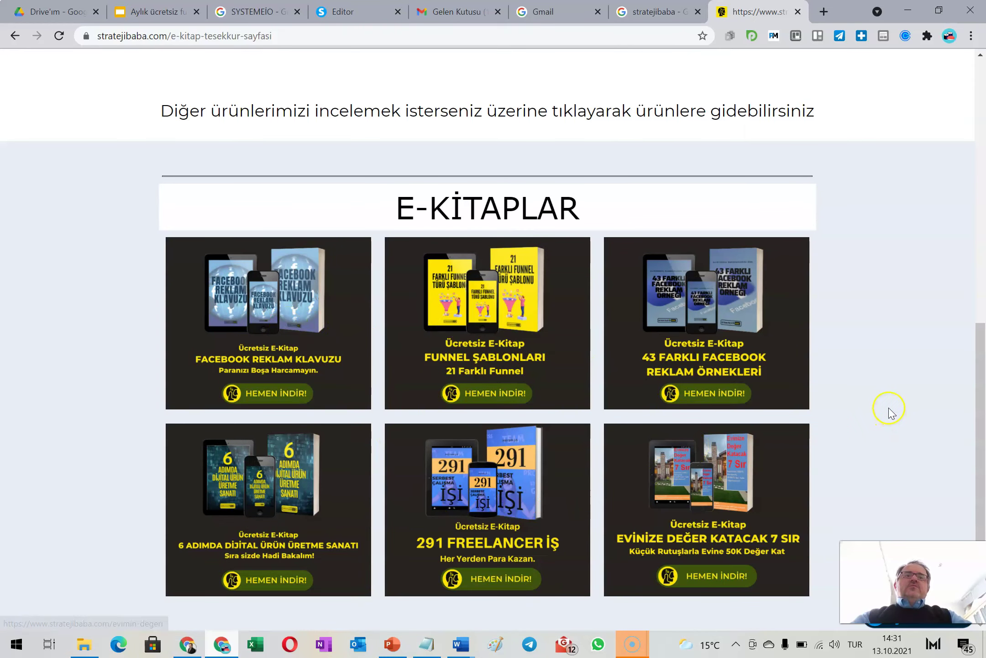
scroll(892, 414, up, 5)
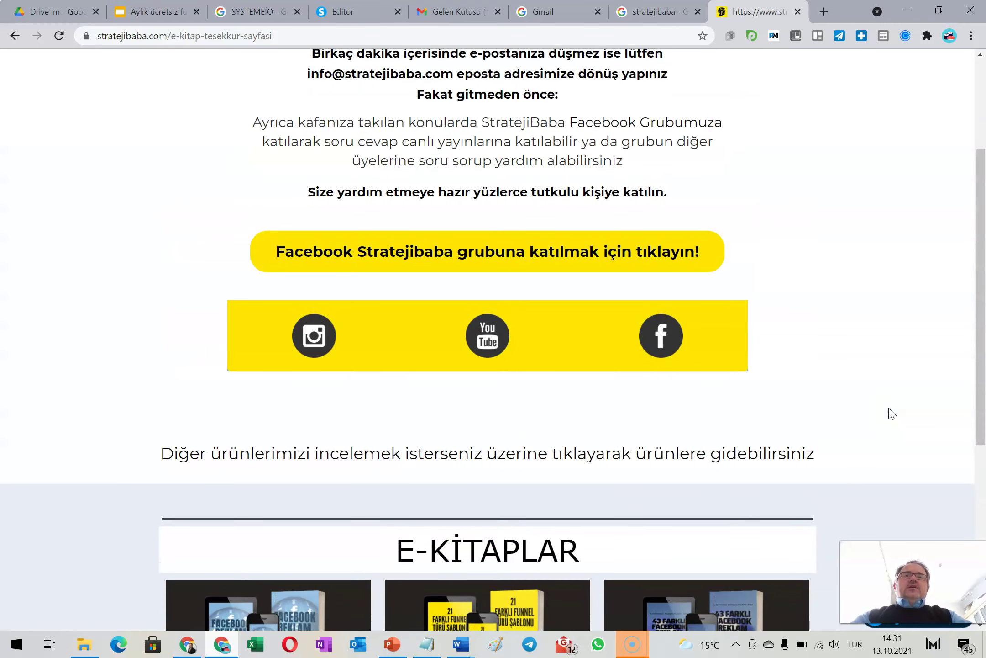
scroll(892, 413, up, 3)
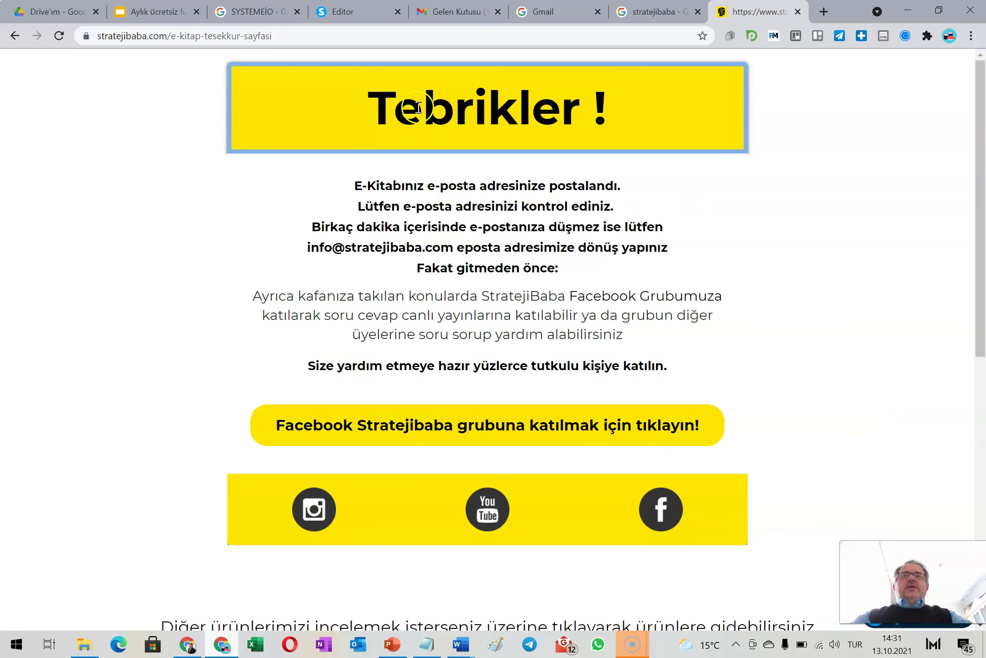
click(342, 12)
click(918, 64)
Exit the editor back to the funnel's Squeeze page step configuration
click(971, 64)
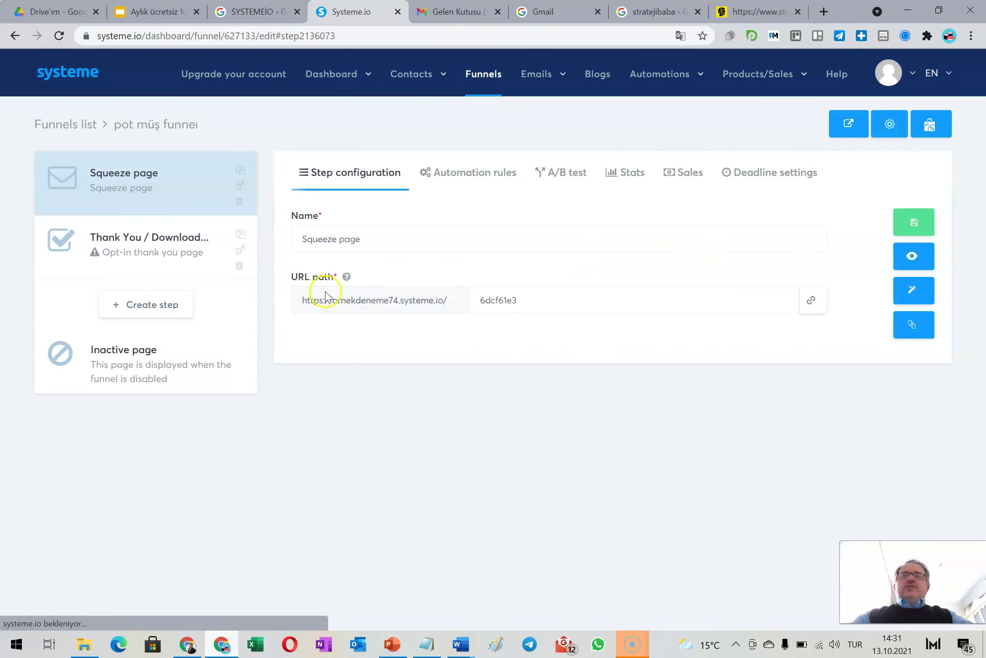